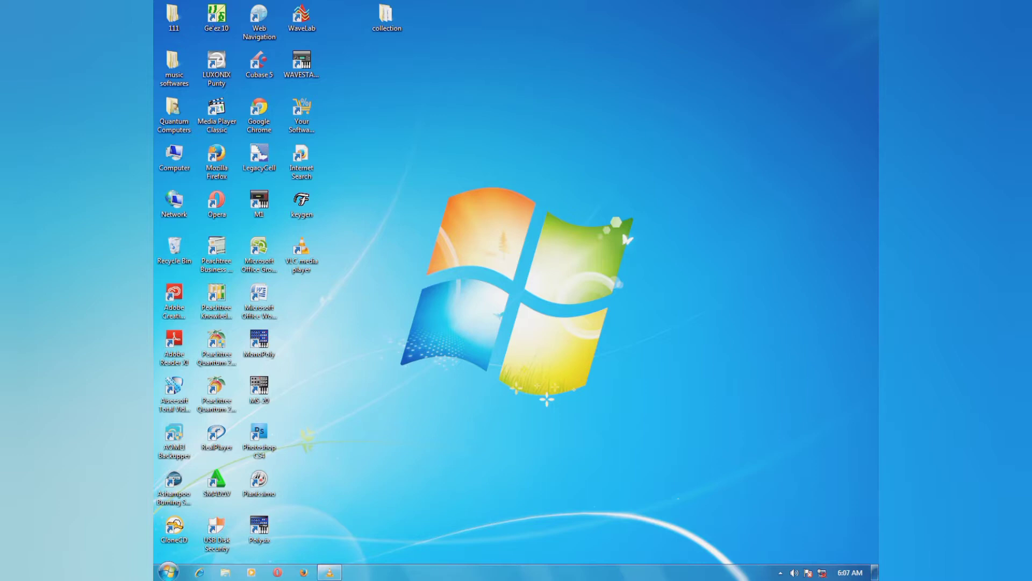
- Launch Cubase 5 and create a new project from the Empty template in the vlc folder on the D: drive
double_click(259, 65)
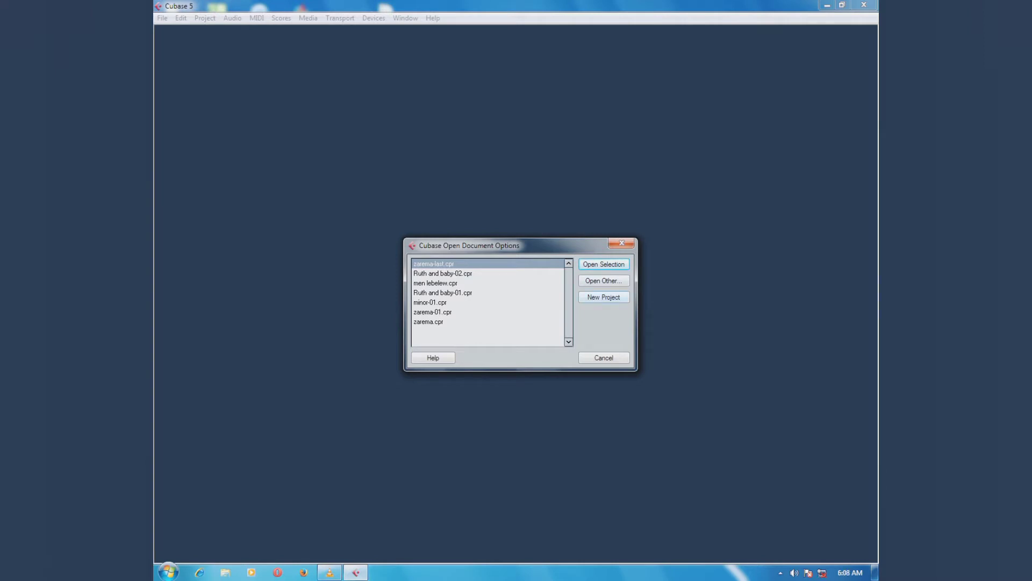
click(604, 296)
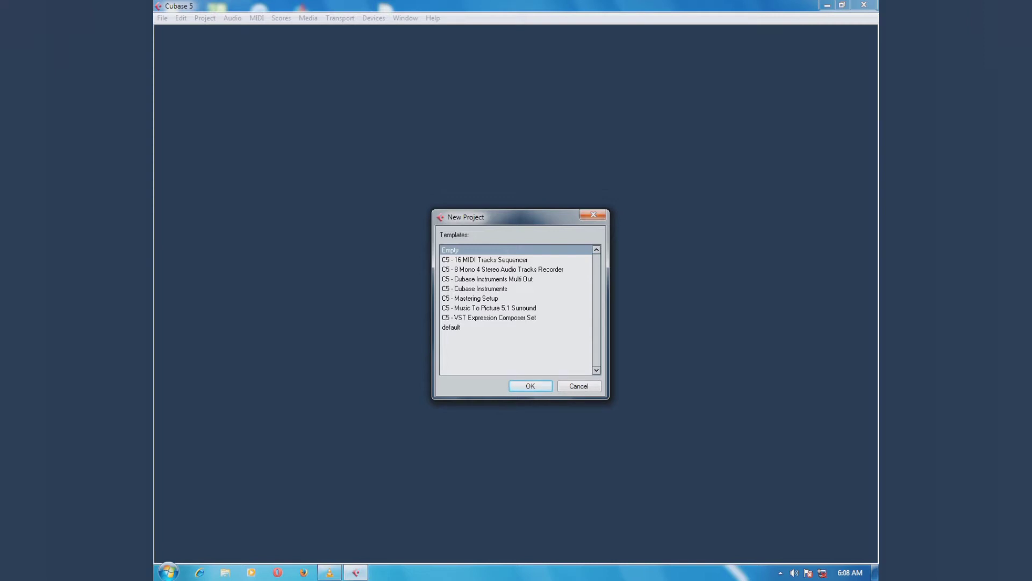
key(Return)
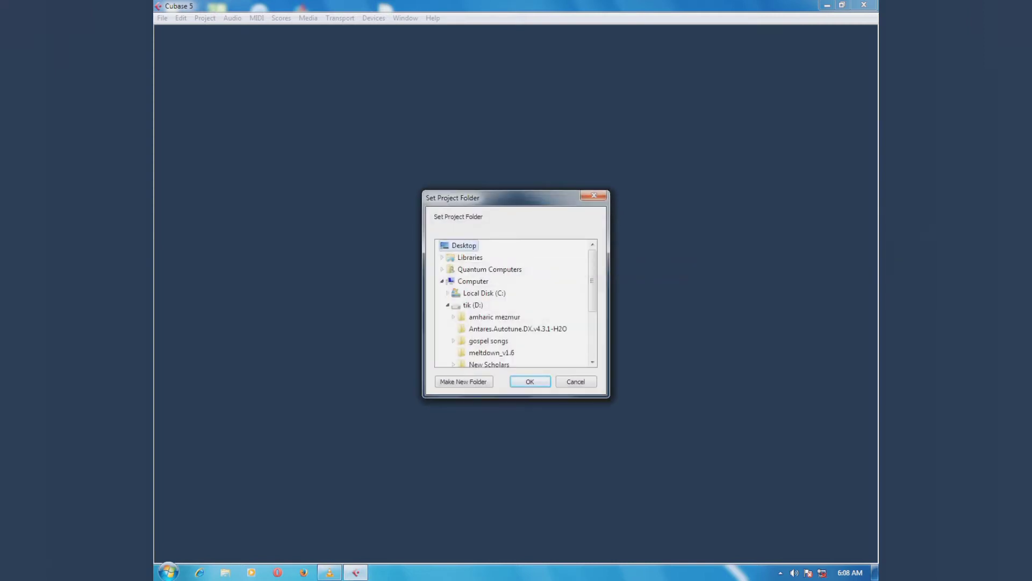
scroll(515, 304, down, 1)
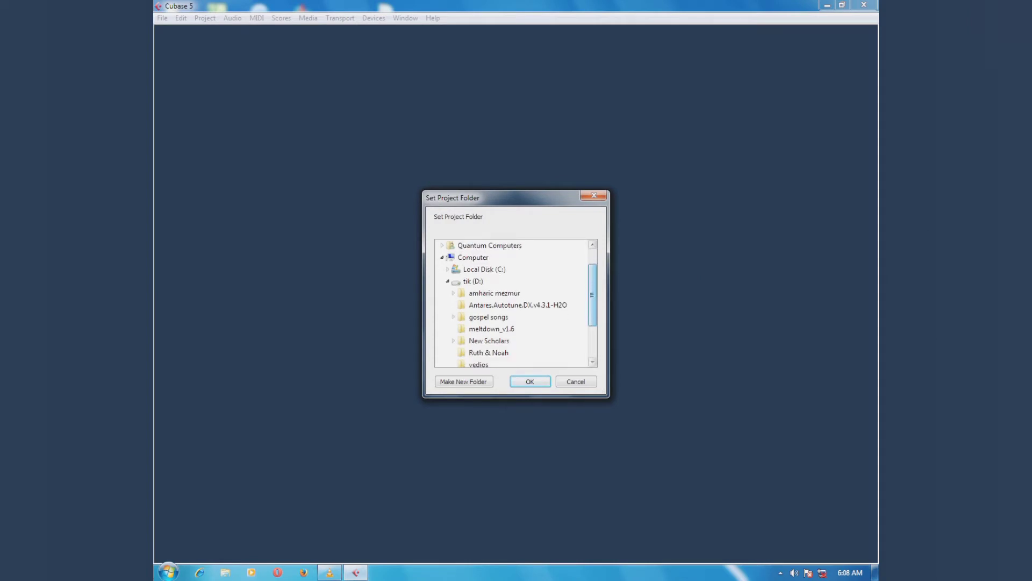
scroll(515, 304, down, 1)
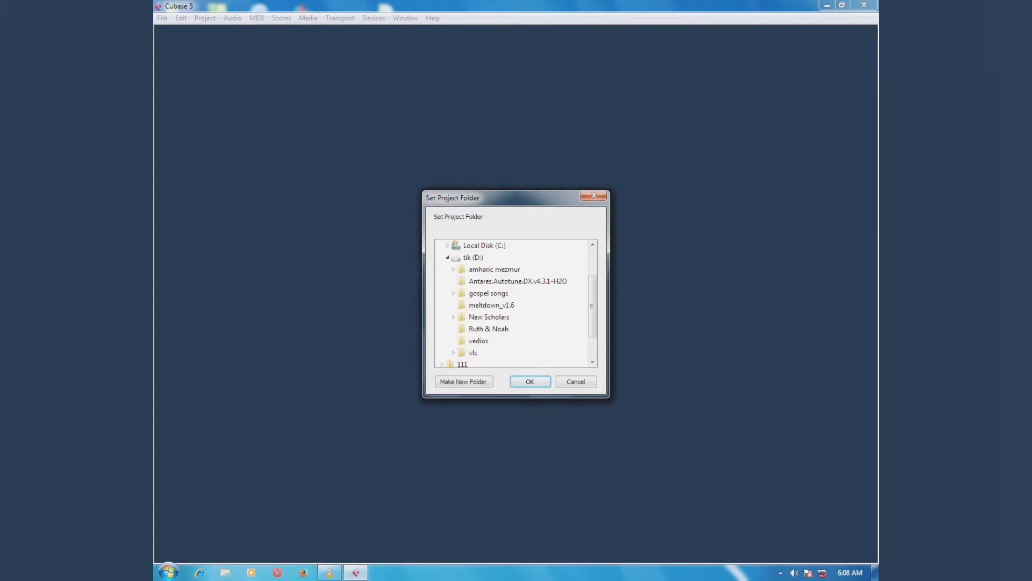
click(472, 353)
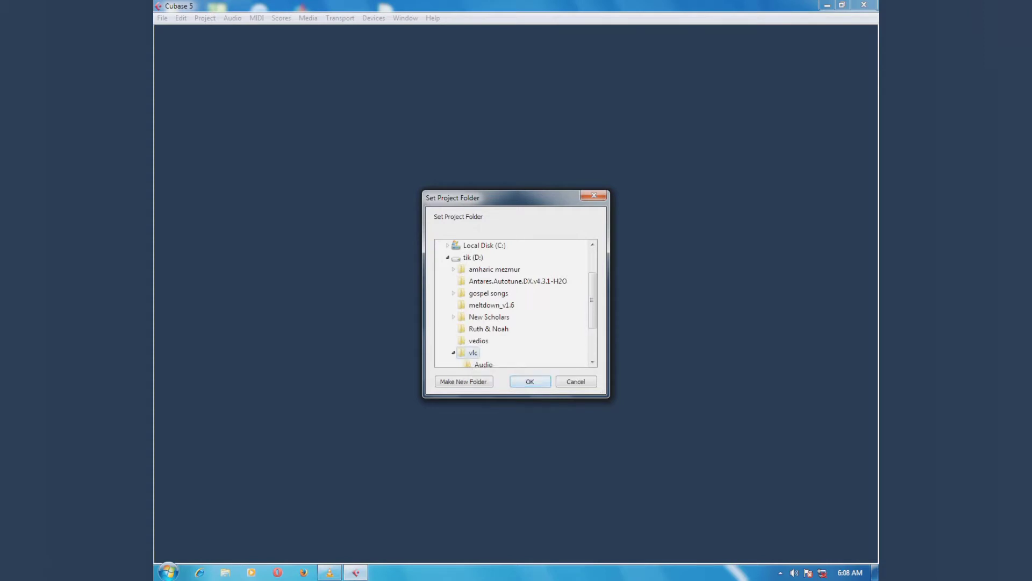
key(Return)
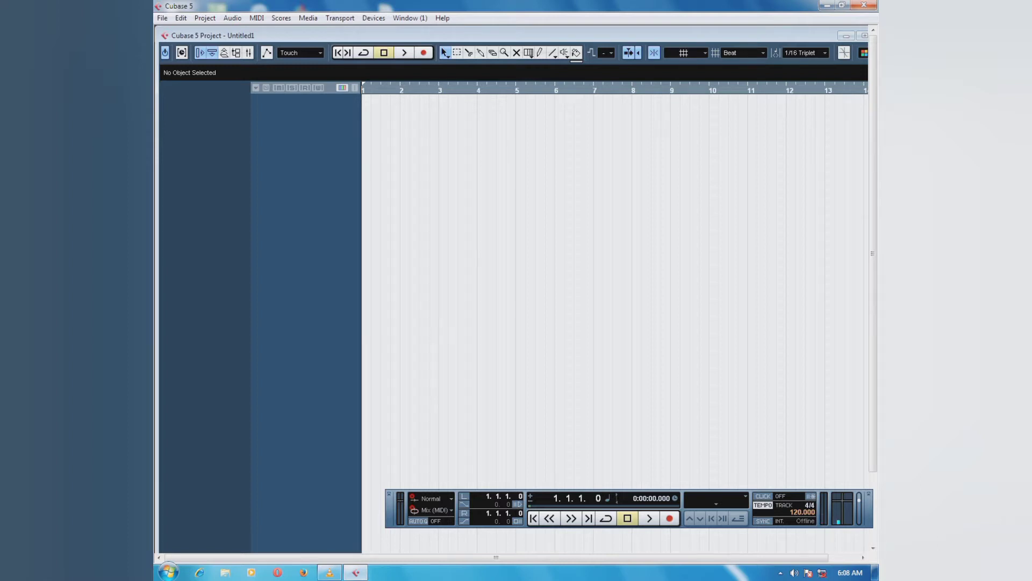
- Add six audio tracks with the Mono configuration to the project
right_click(320, 105)
right_click(291, 115)
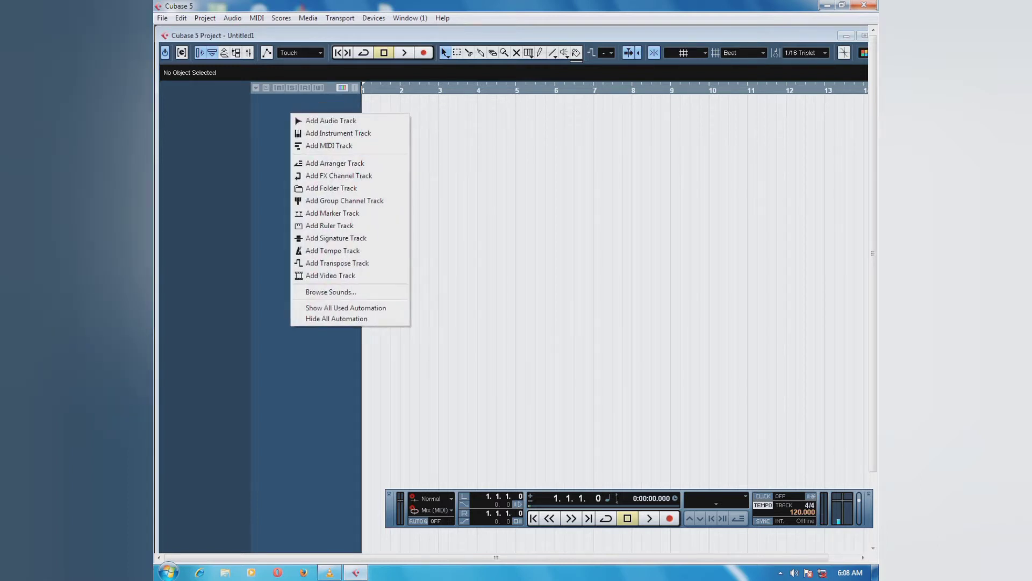
click(288, 110)
right_click(288, 109)
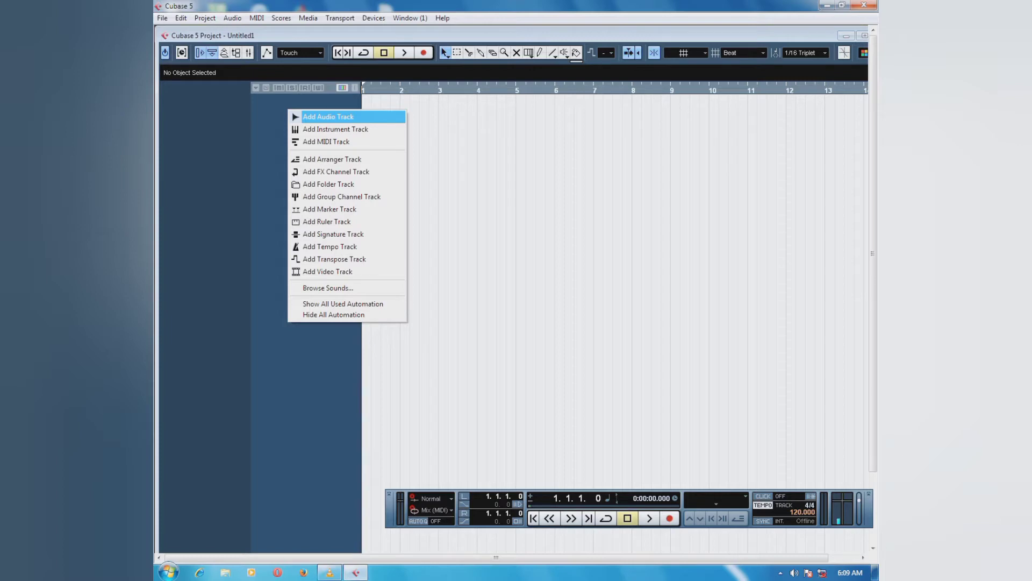
click(328, 117)
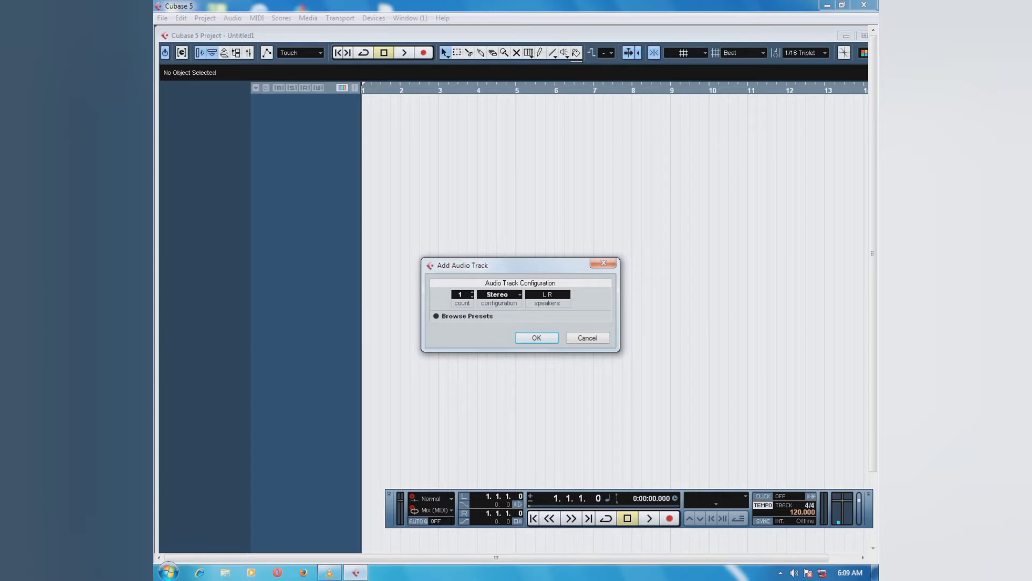
click(460, 295)
text(6)
click(500, 295)
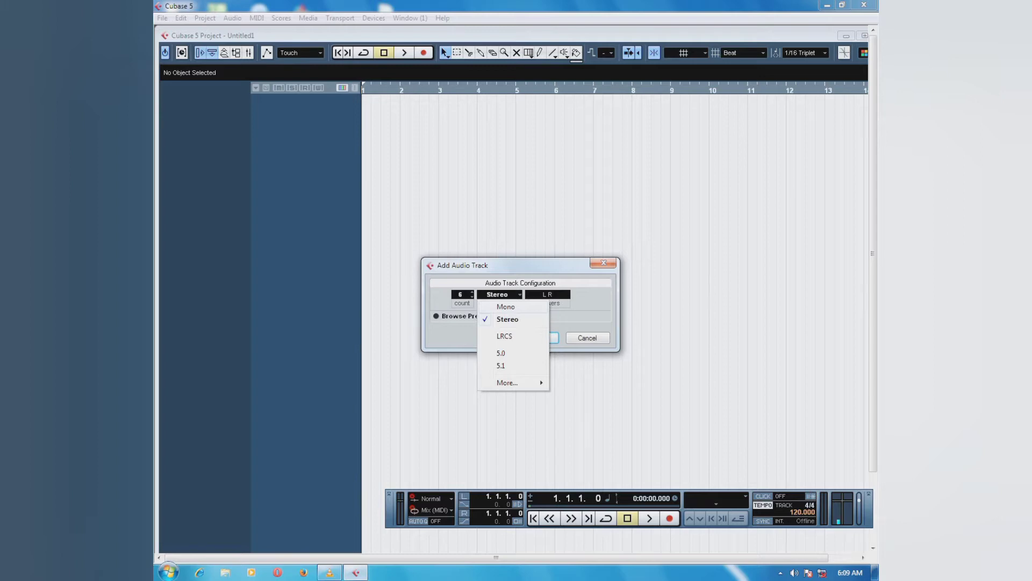
click(506, 307)
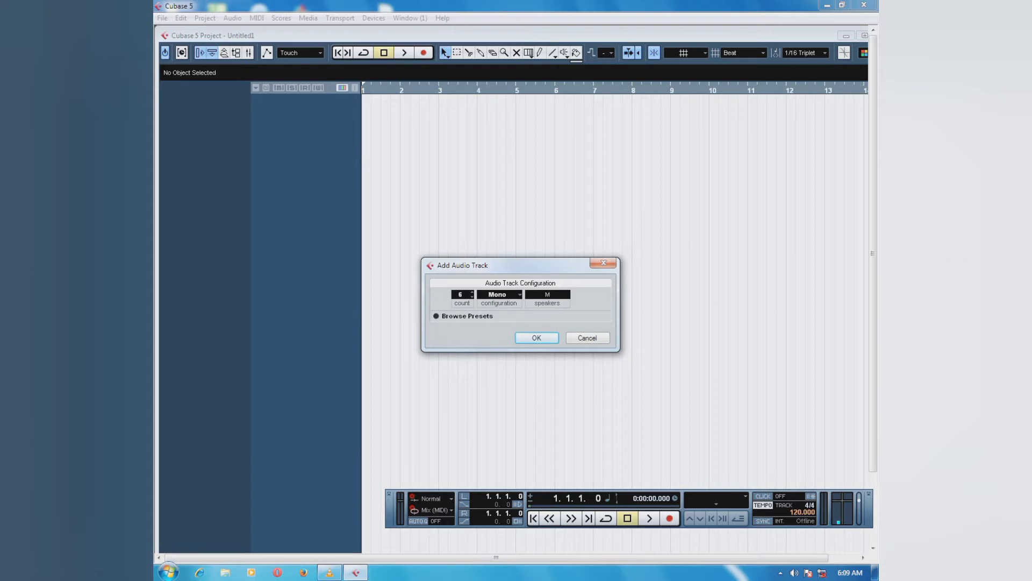
key(Return)
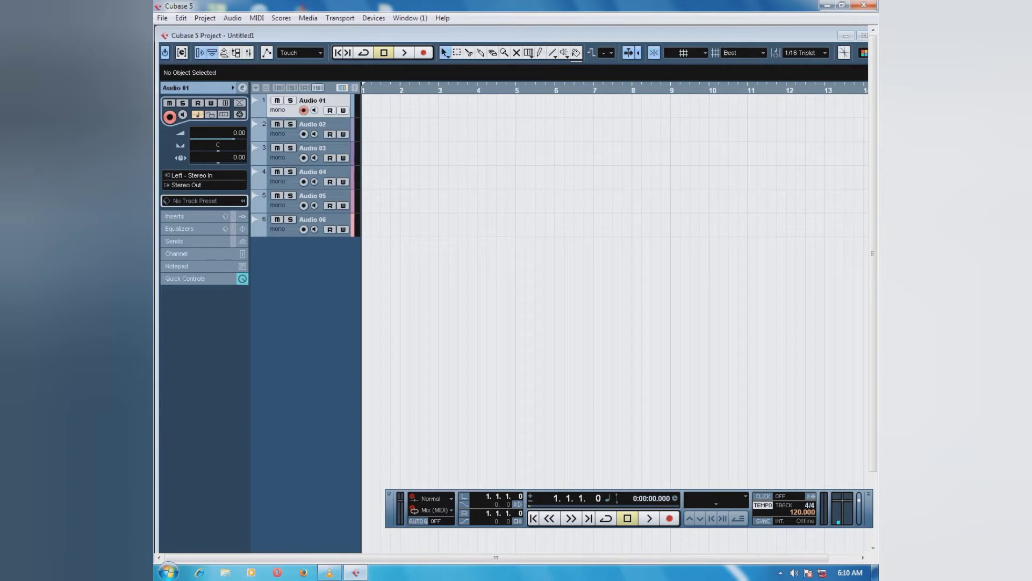
- Go through the audio tracks one by one, from Audio 02 to Audio 06
click(314, 125)
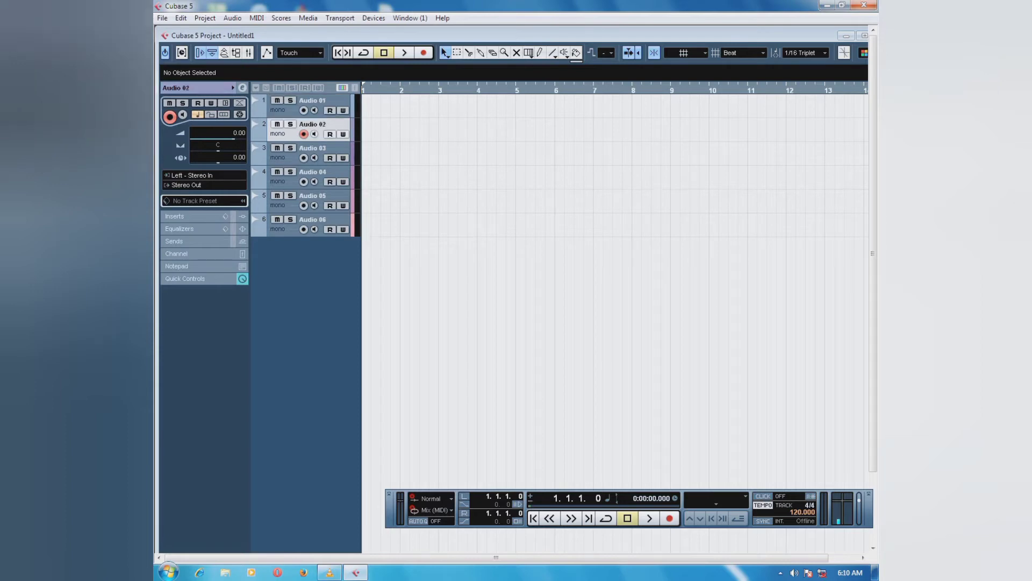
double_click(314, 148)
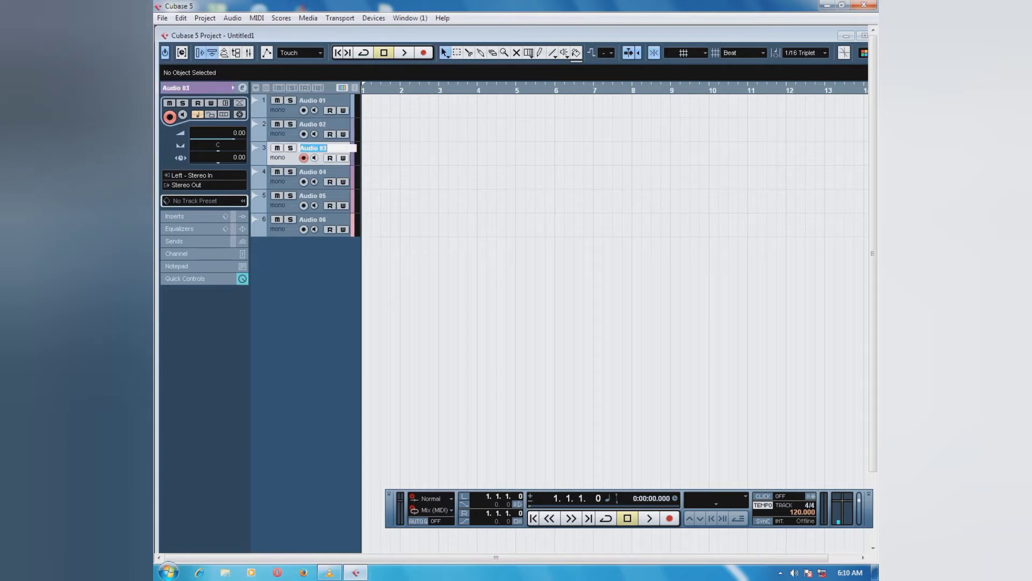
click(314, 172)
click(314, 196)
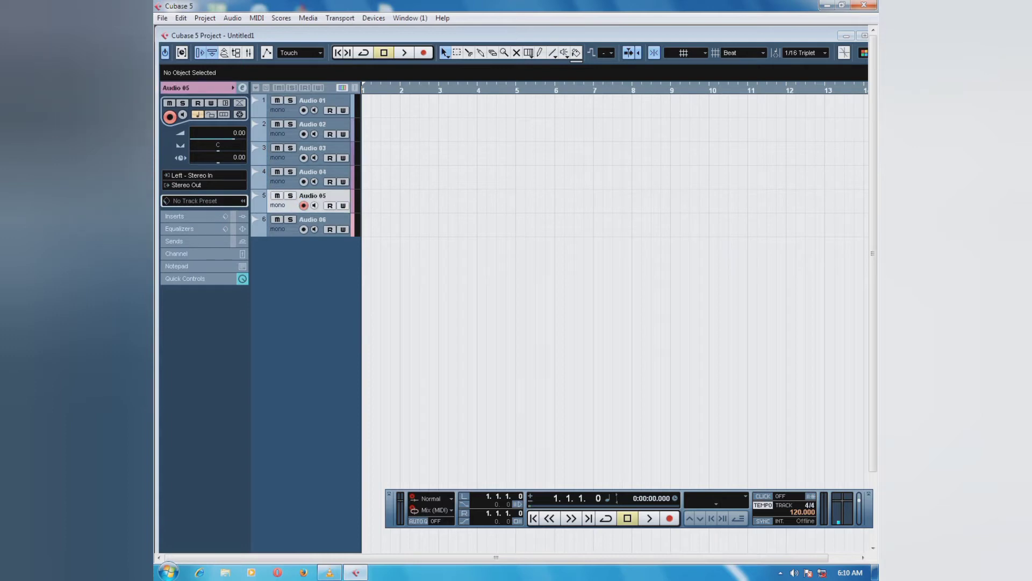
click(314, 220)
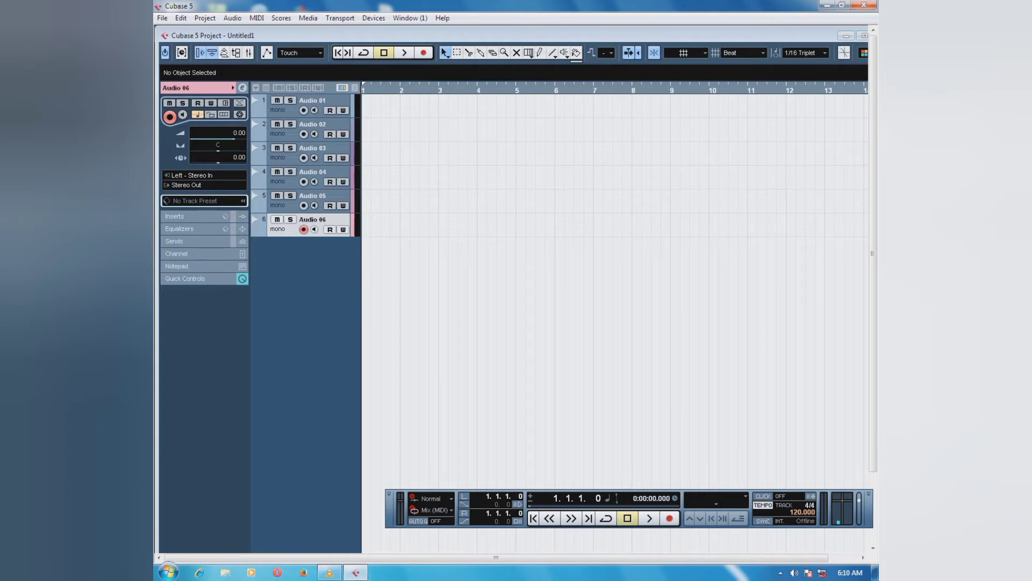
- Add ten MIDI tracks below the audio tracks
right_click(307, 267)
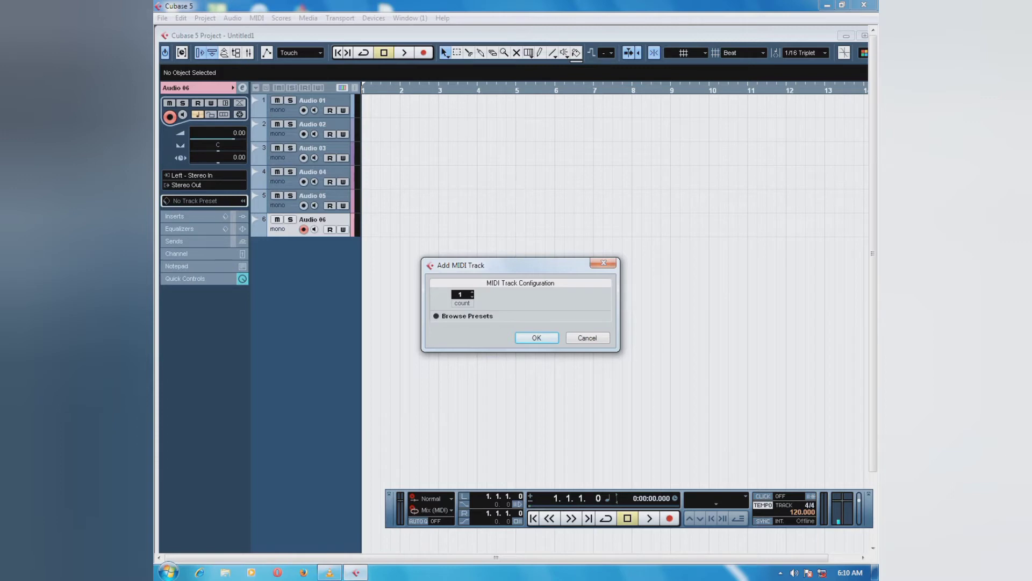
click(461, 295)
text(10)
click(536, 337)
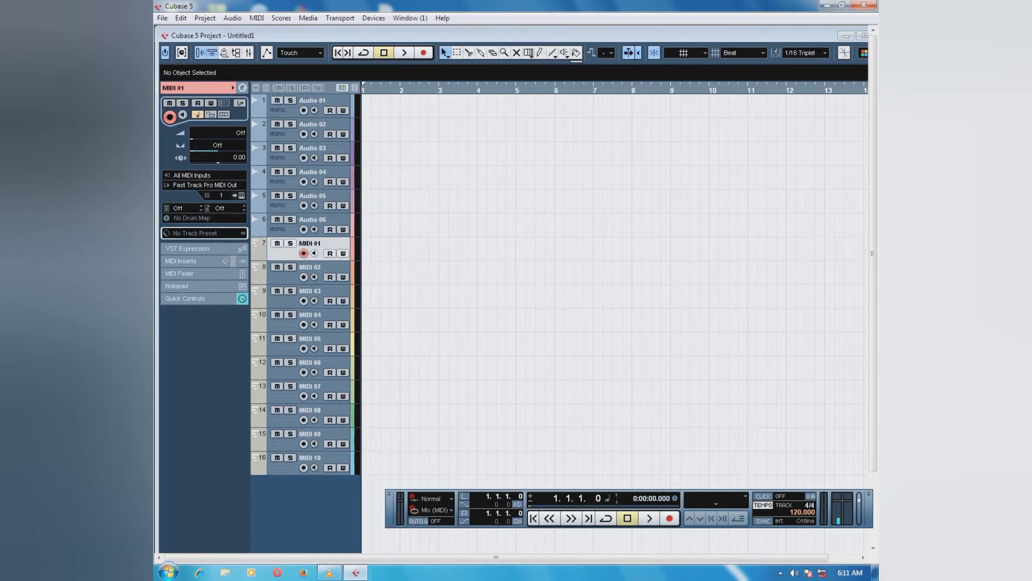
- Go through the MIDI tracks one by one, from MIDI 02 to MIDI 10
double_click(311, 267)
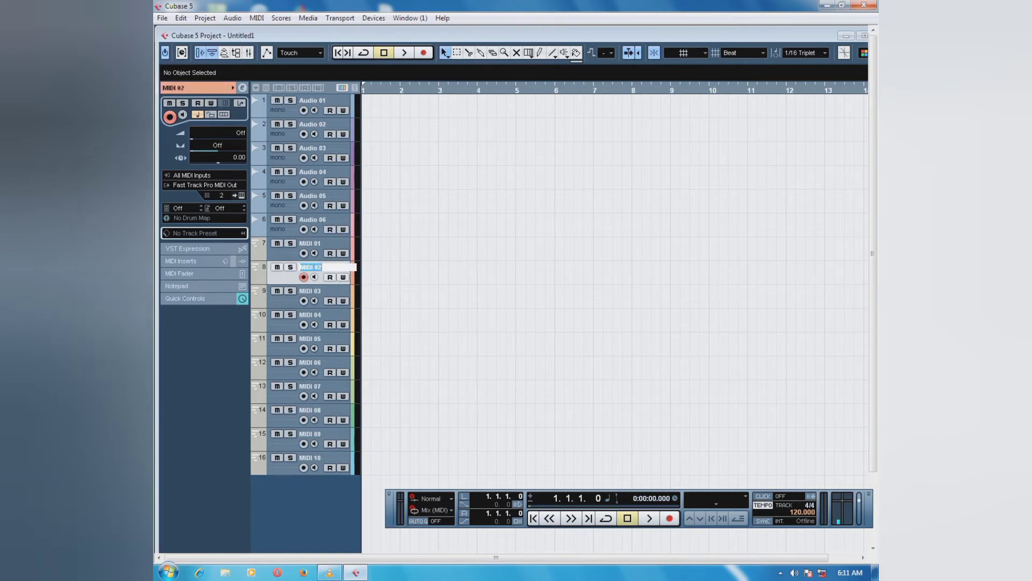
click(311, 291)
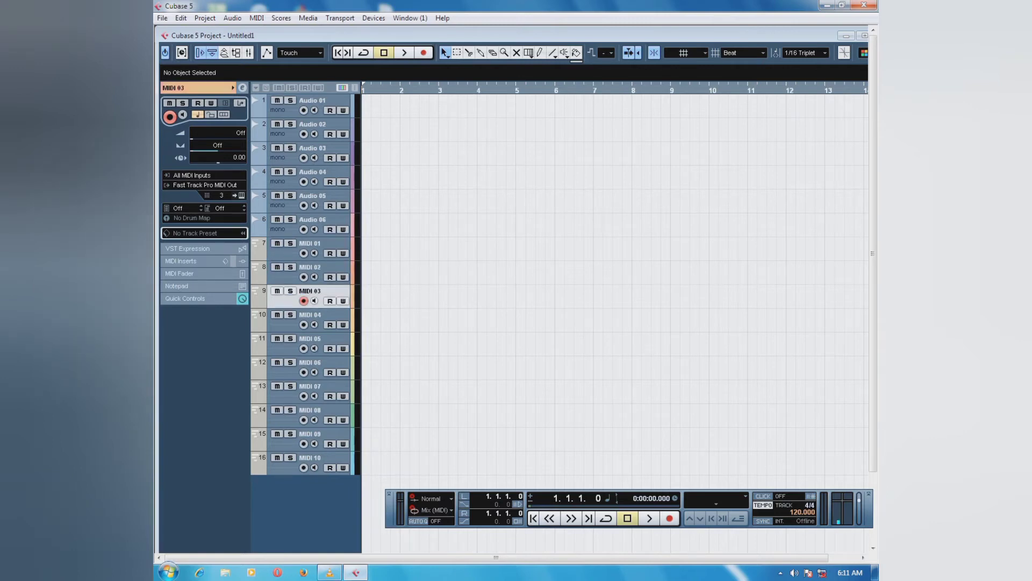
key(Down)
key(Down)
key(Down)
key(Down)
key(Down)
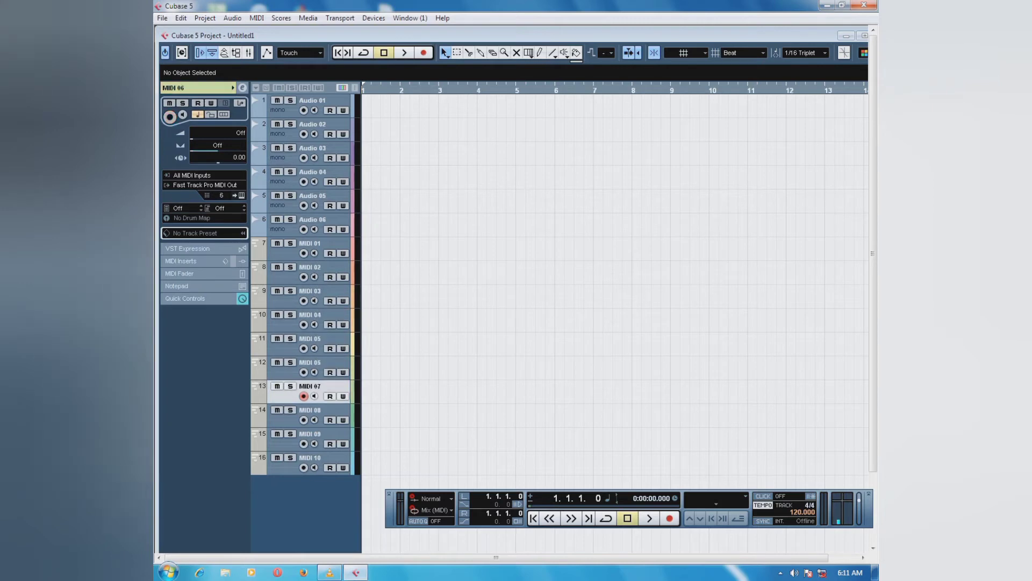
key(Down)
key(Down)
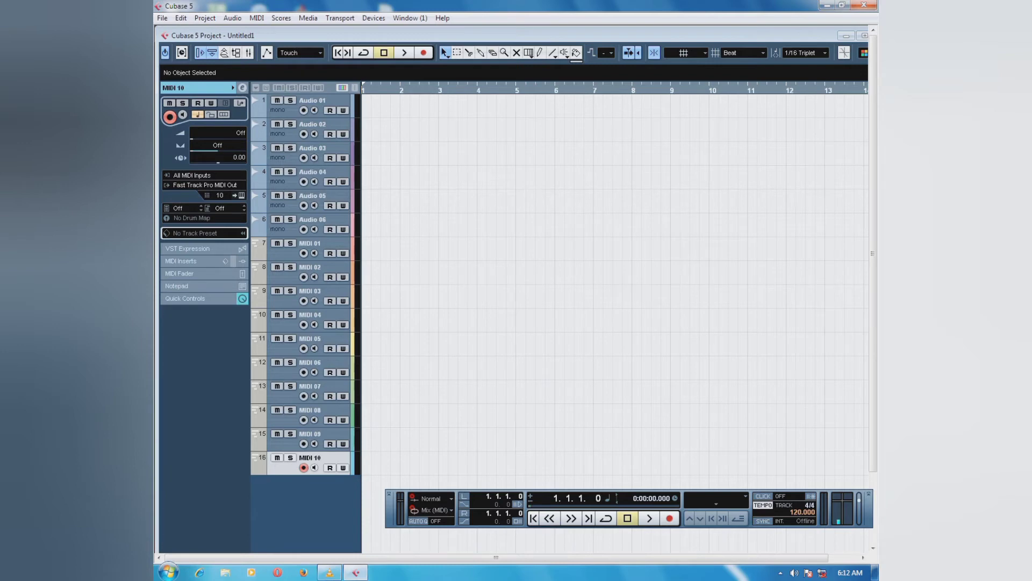
- Start and stop playback of the empty project from bar 3 and set the left and right locators to bar 3
double_click(439, 91)
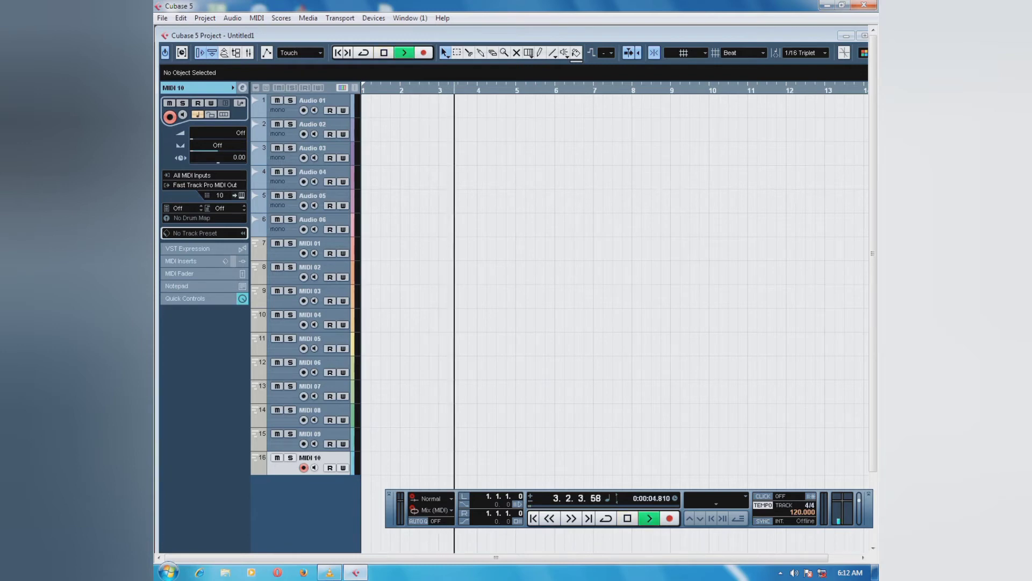
key(space)
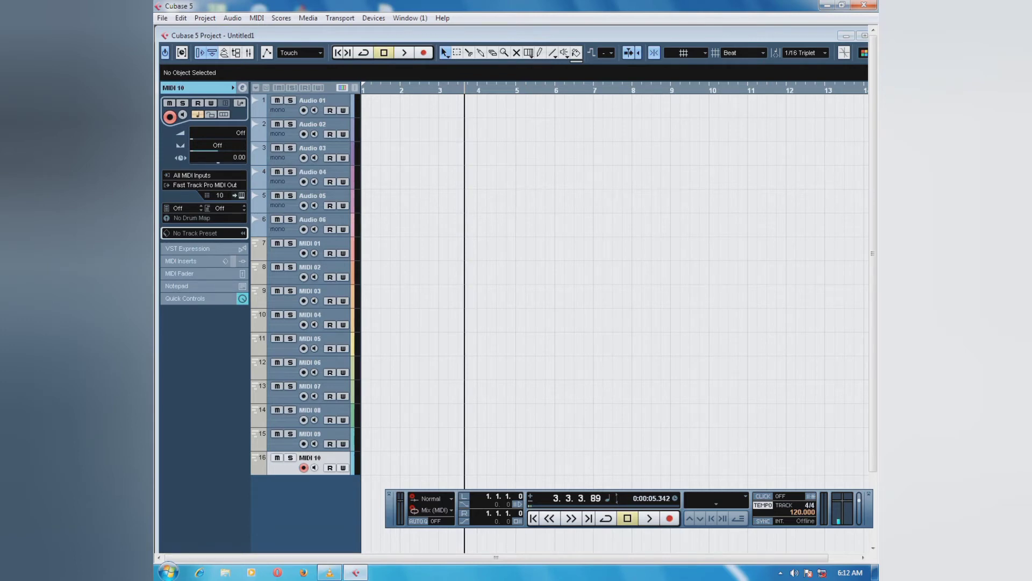
key(space)
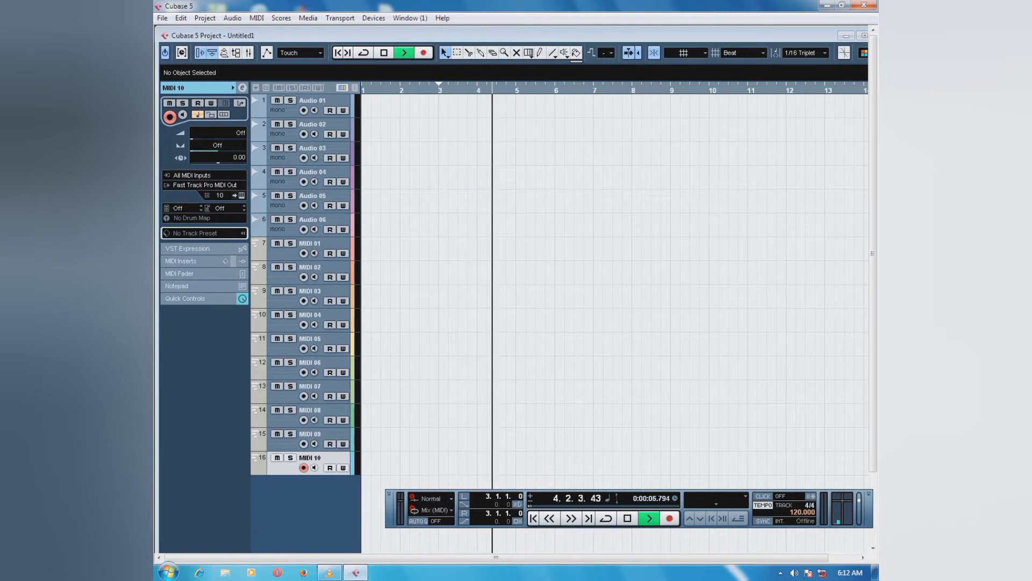
key(space)
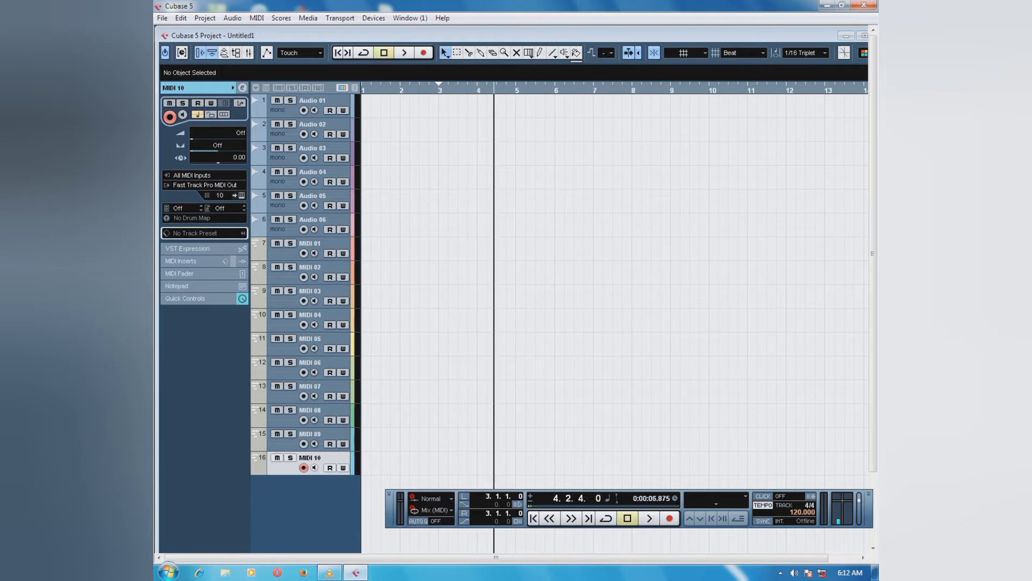
- Return the playhead to the left locator at bar 3, then make the Audio 01 track taller with input monitoring enabled
click(312, 100)
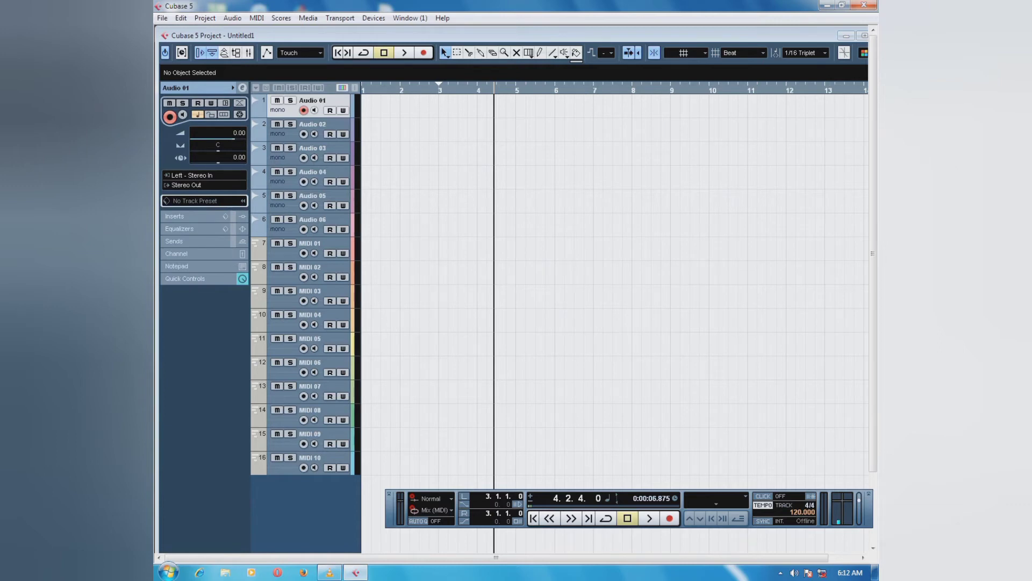
key(KP_1)
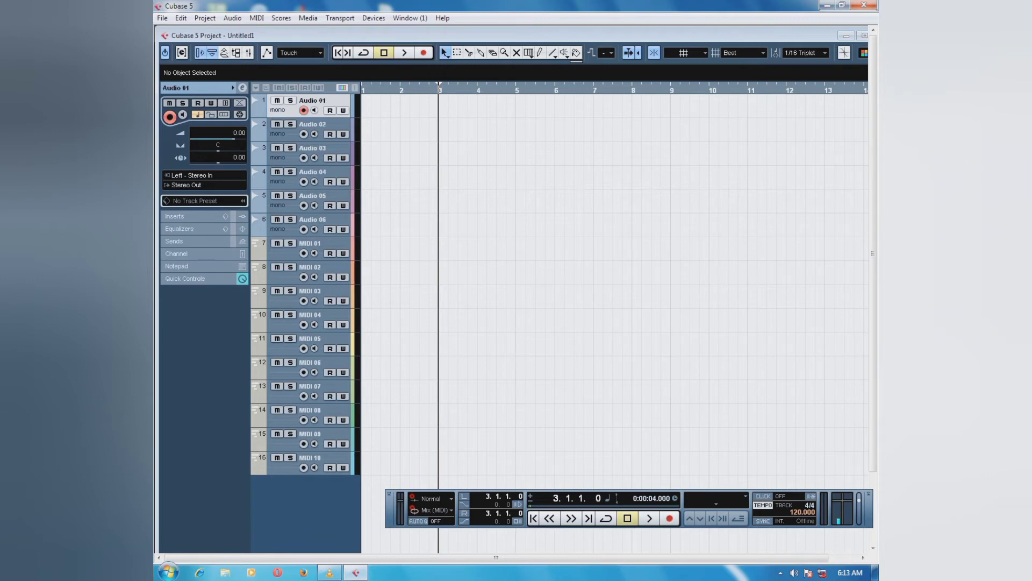
drag(311, 118, 310, 192)
click(314, 110)
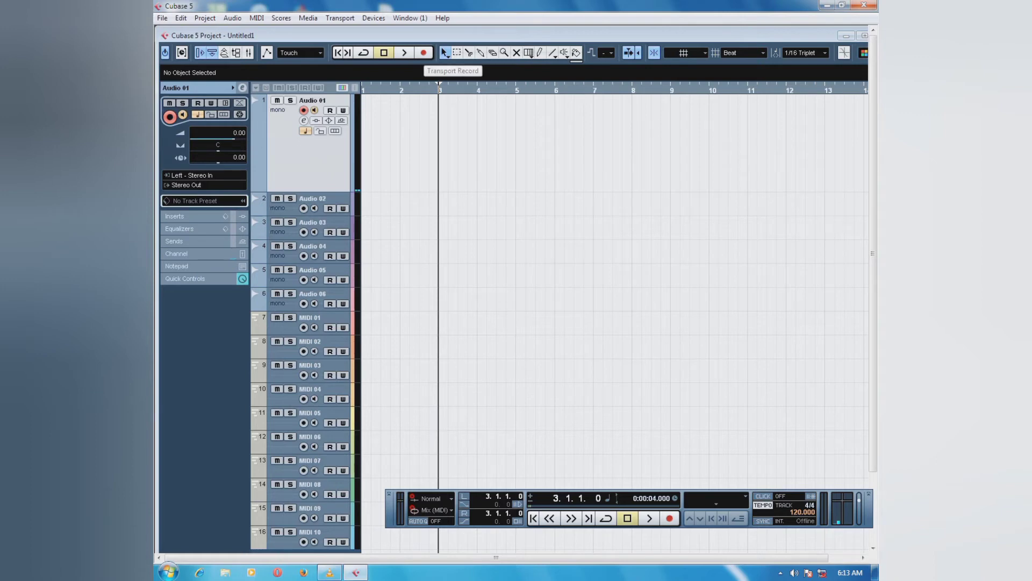
- Record a take about three and a half bars long on Audio 01 from bar 3 and play it back
click(423, 52)
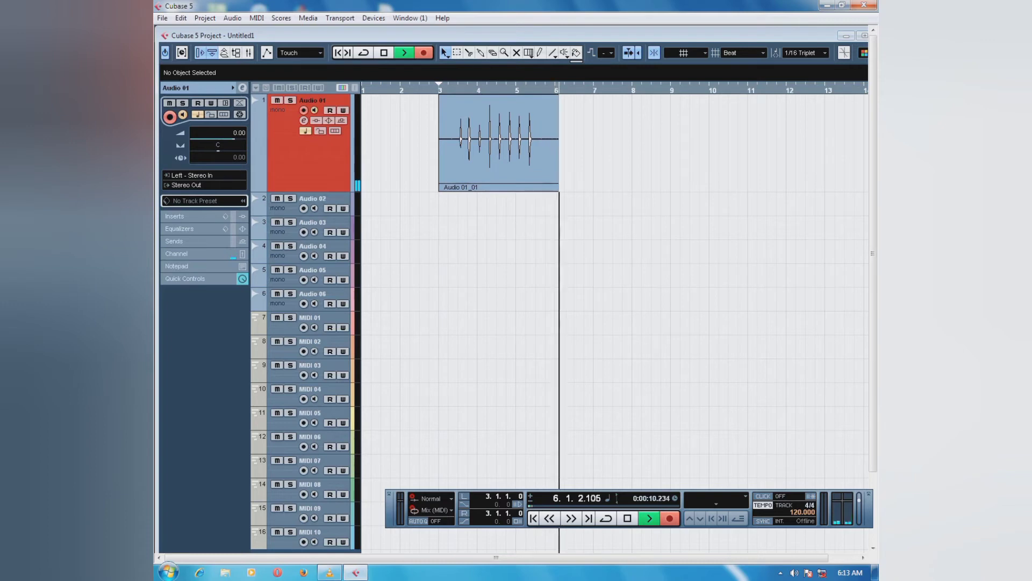
key(space)
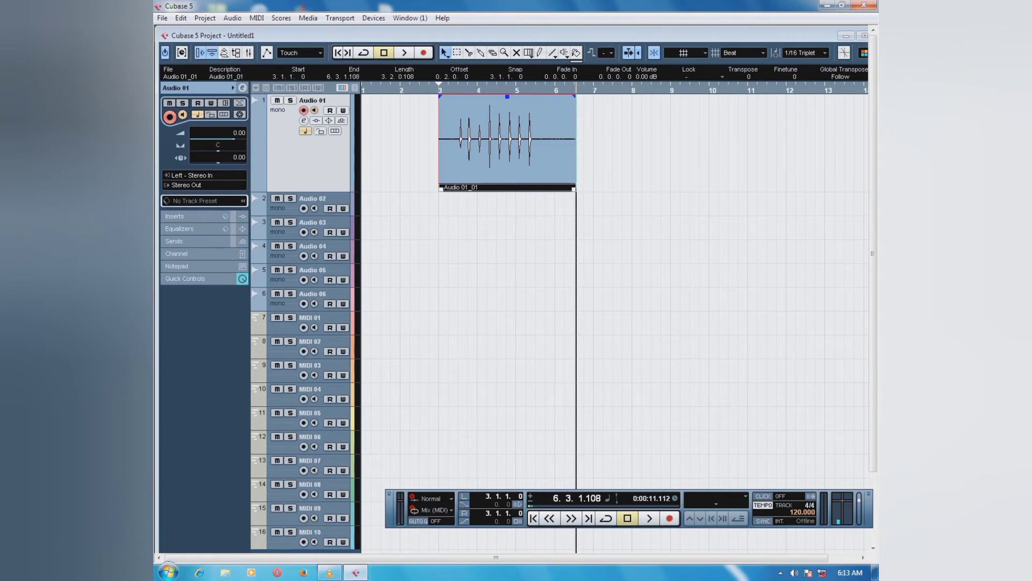
key(space)
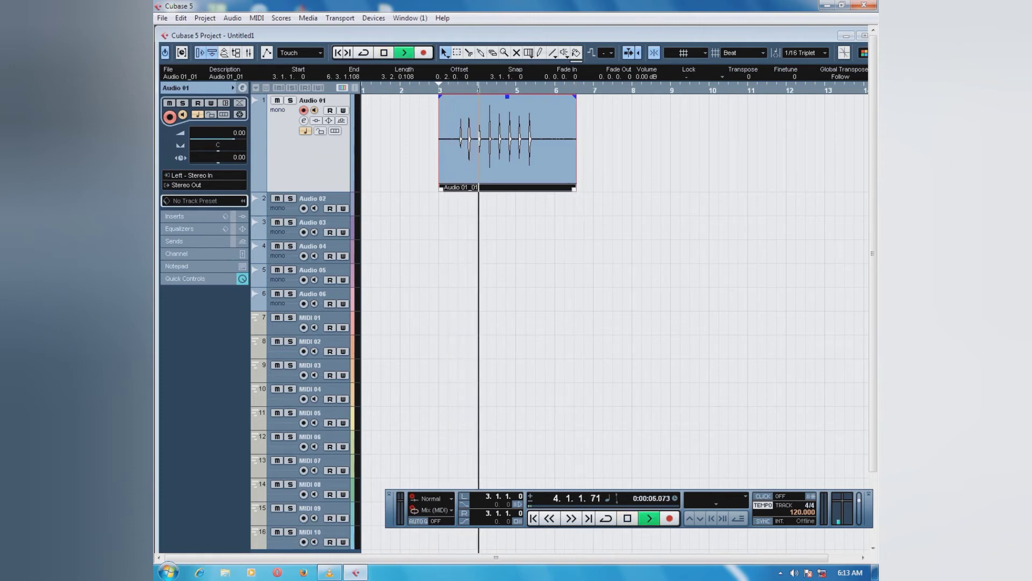
key(space)
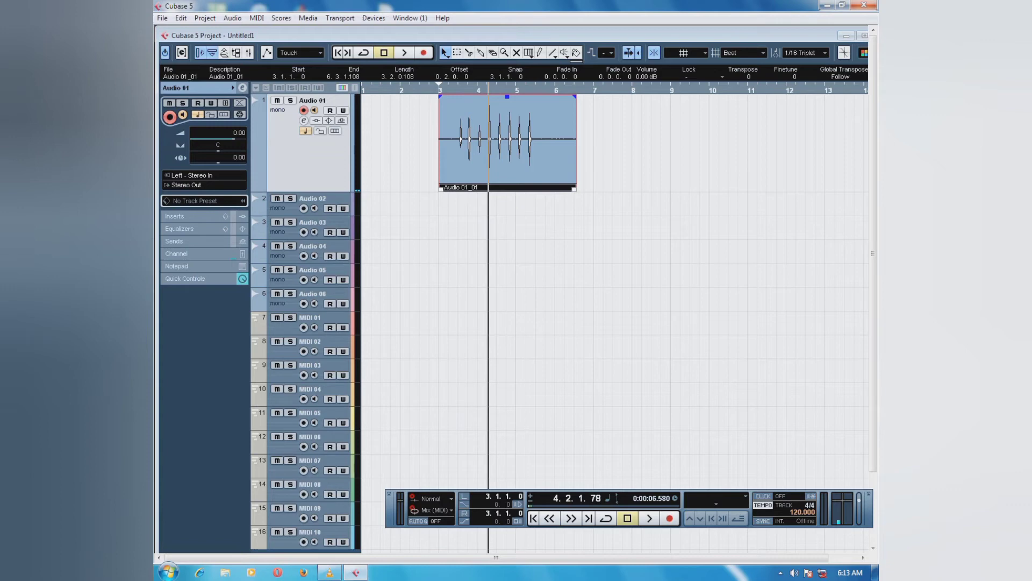
key(space)
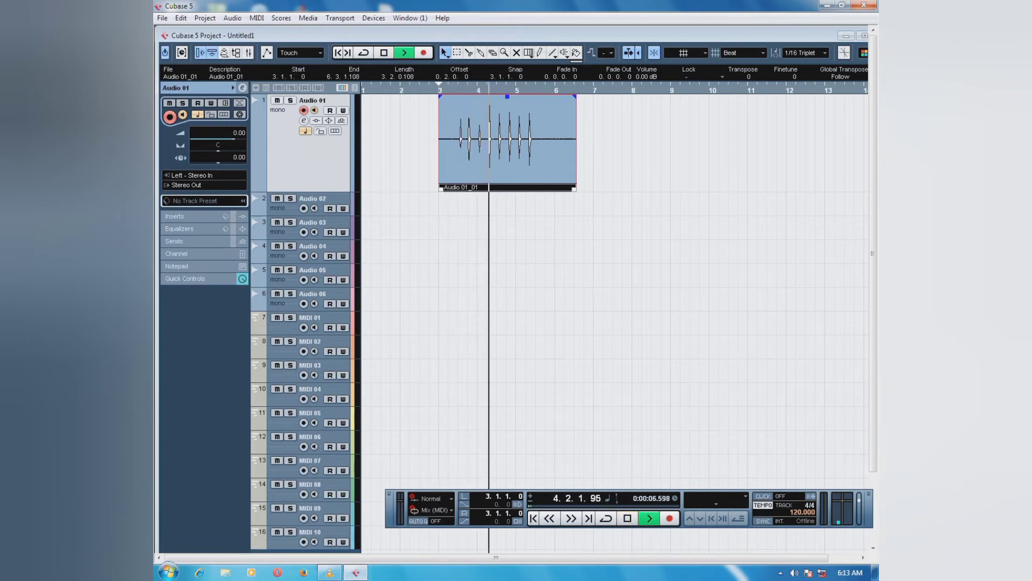
- Stop the Audio 01 take's playback, then resume it from the stopped position and stop it again
key(space)
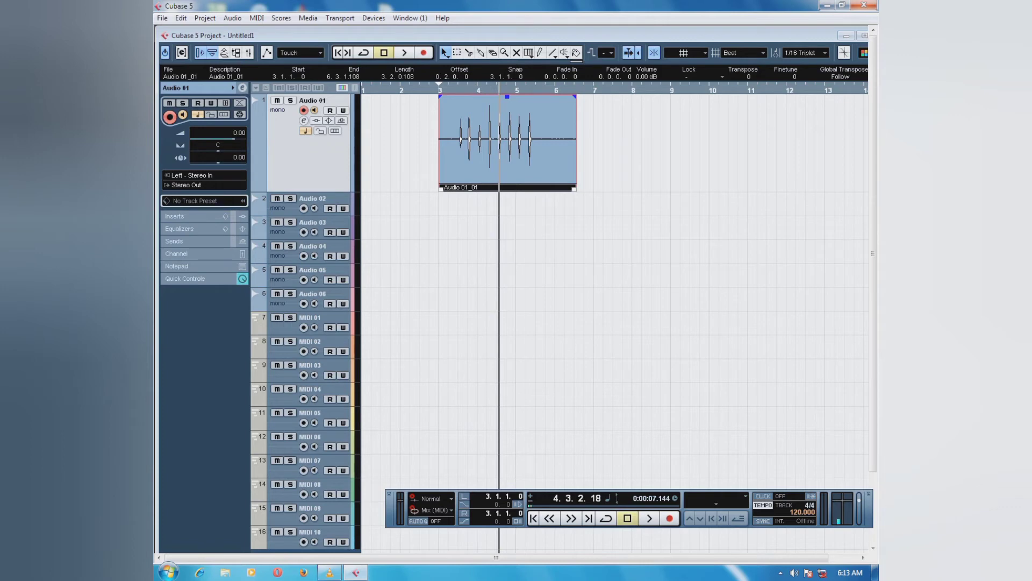
key(space)
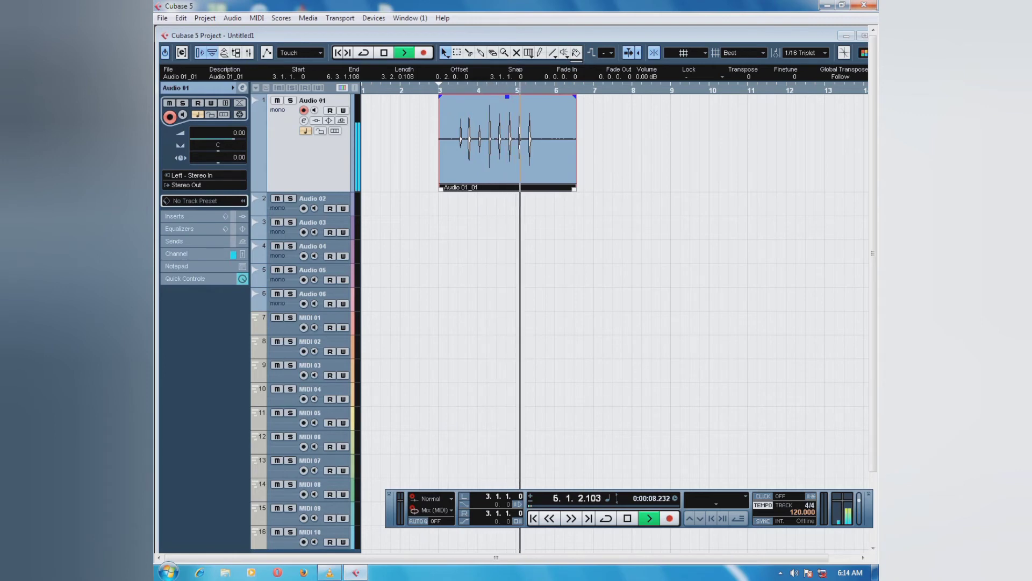
key(space)
- Select the Audio 02 track, make it taller to show its extra controls, and enable its input monitoring
double_click(313, 198)
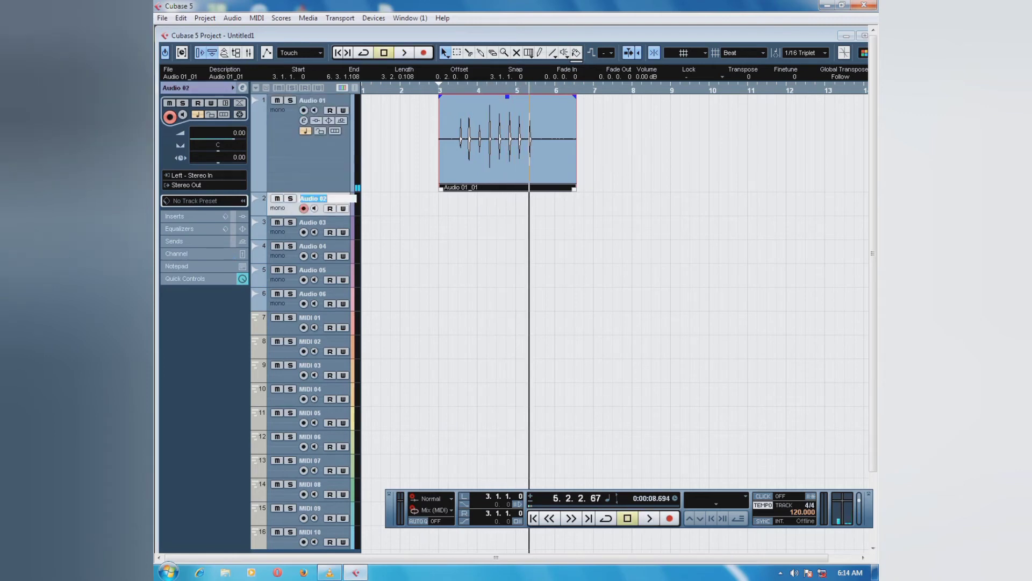
click(457, 242)
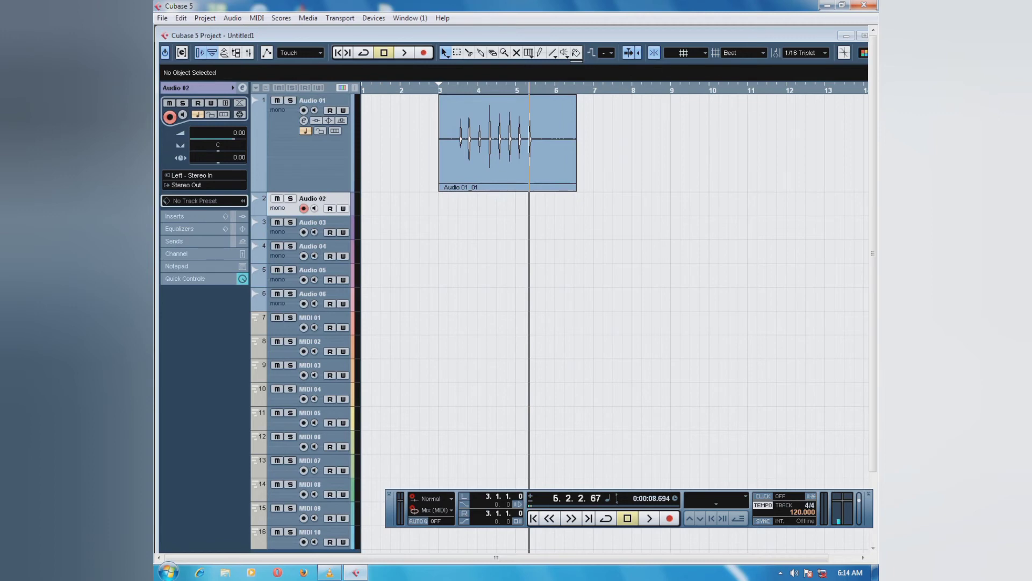
drag(309, 216, 309, 255)
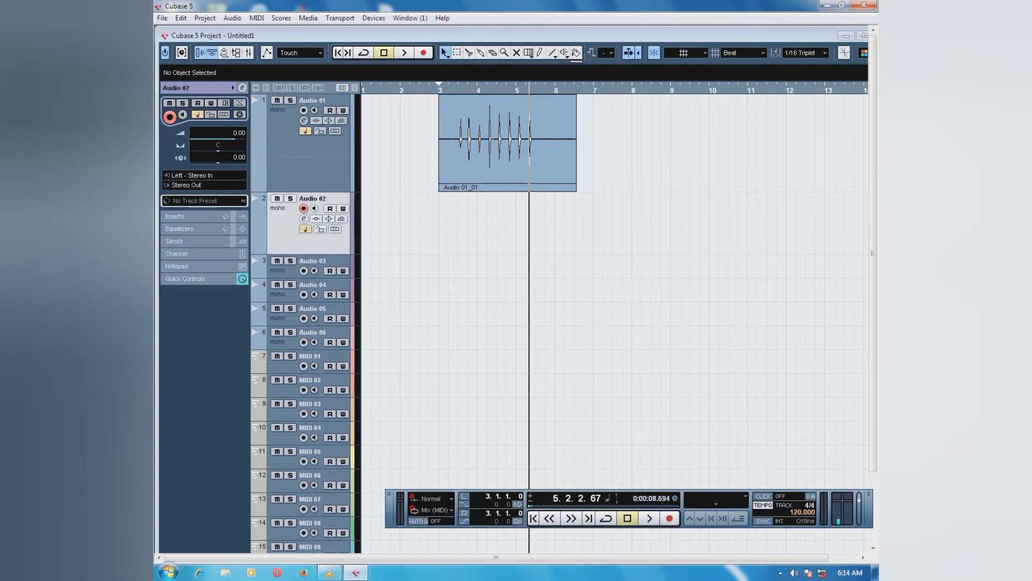
click(315, 209)
- Return to the left locator at bar 3 and record a take about four bars long on Audio 02
key(KP_1)
key(space)
key(KP_Multiply)
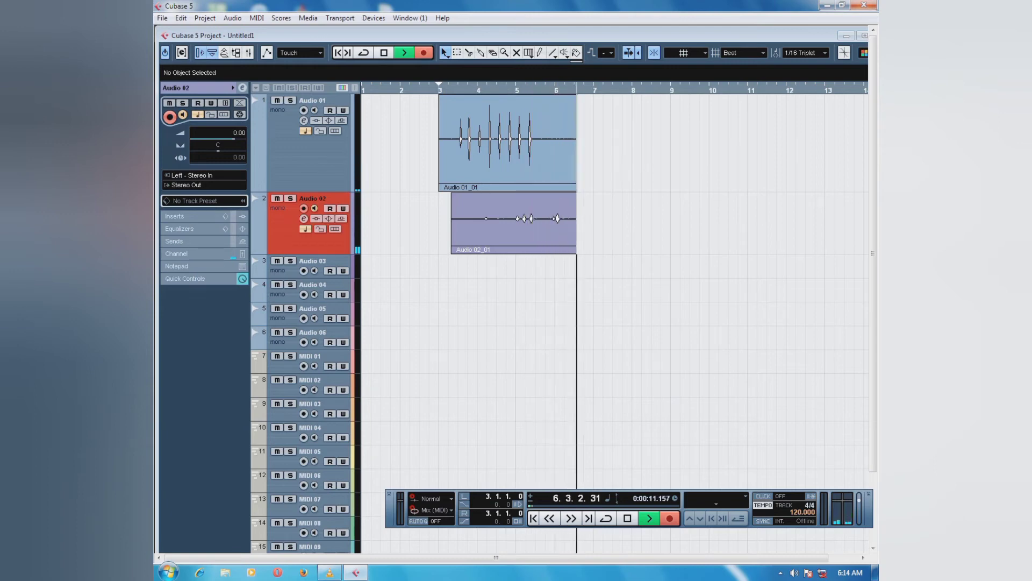
key(space)
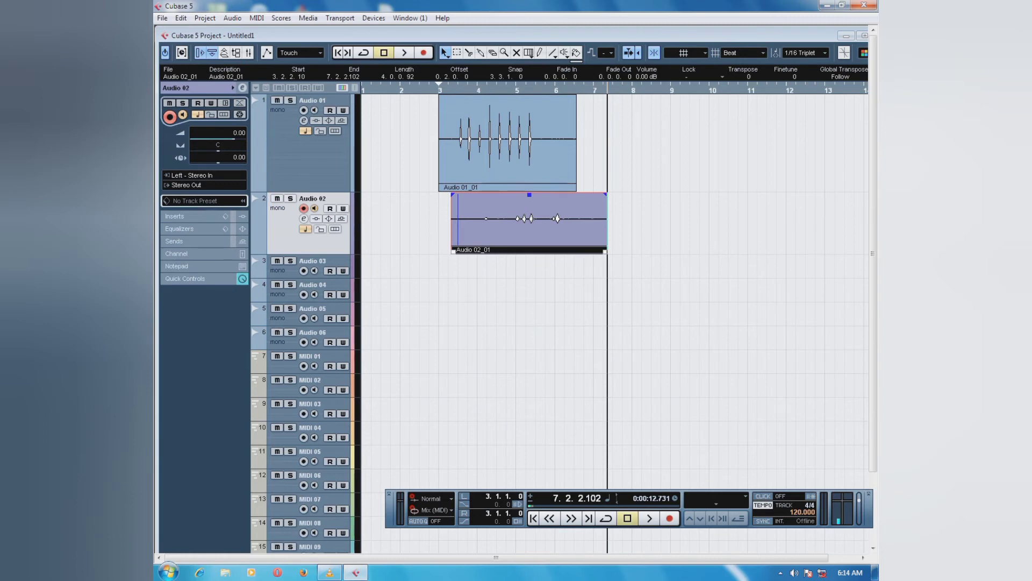
- Play the Audio 01 and Audio 02 takes together from bar 4, select Audio 01 during playback, and stop
click(478, 90)
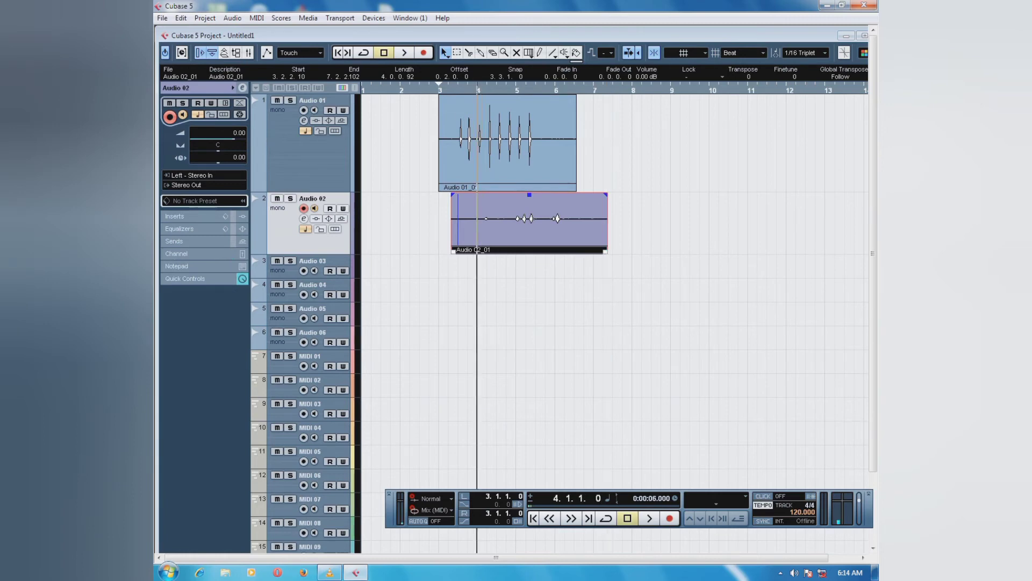
key(space)
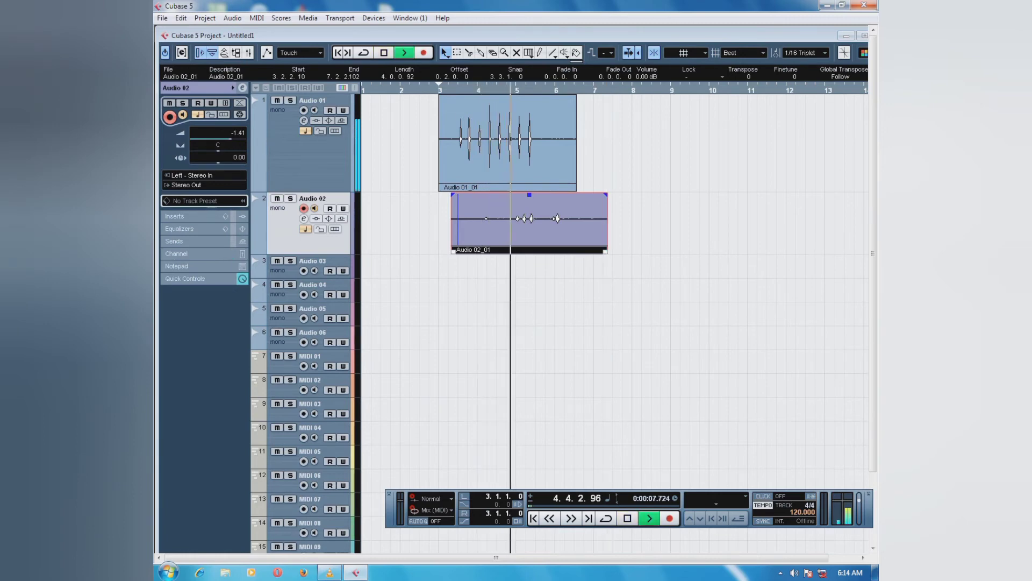
click(309, 156)
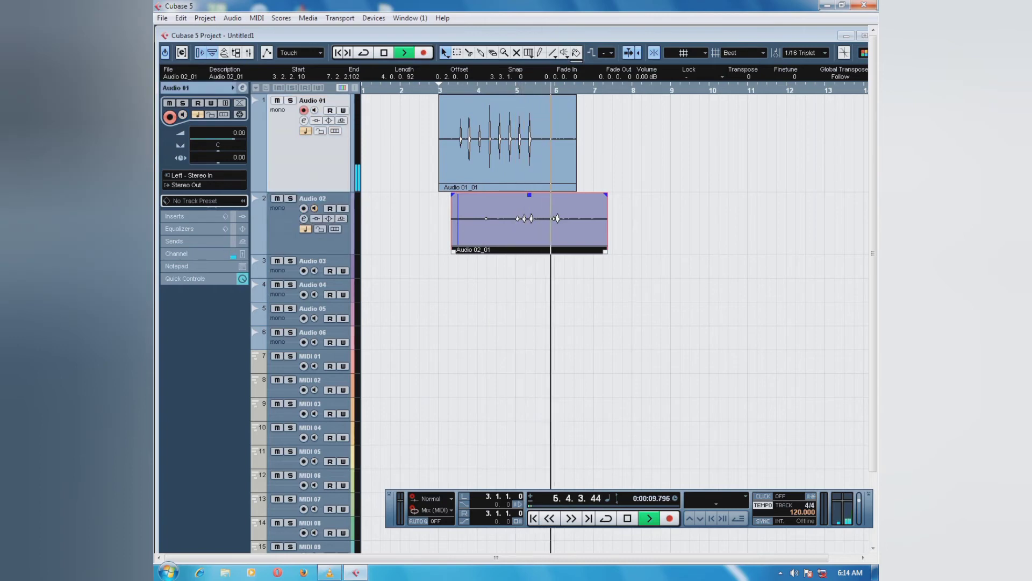
key(space)
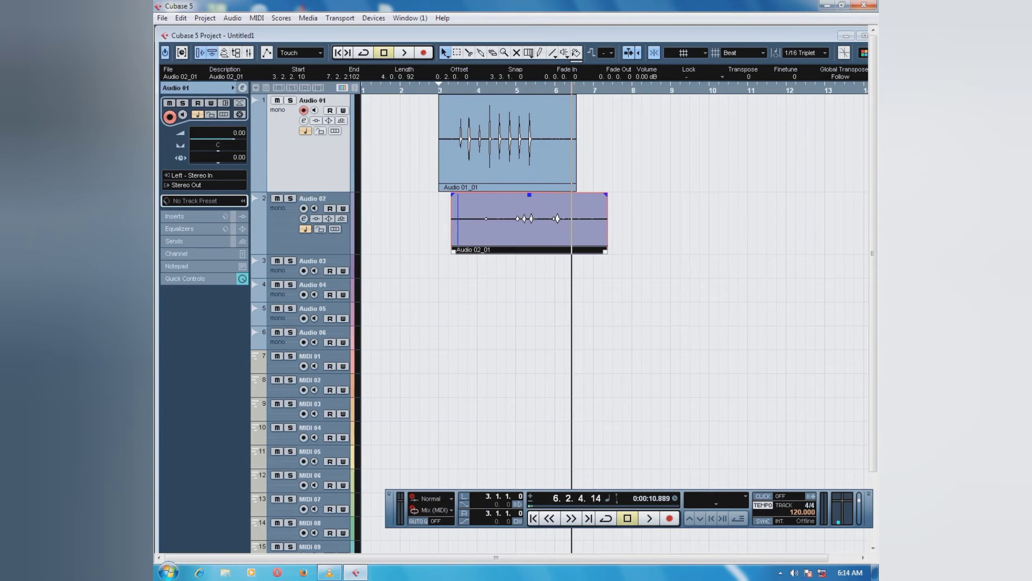
- Switch the selection between Audio 01 and Audio 02, then replay both takes from between bars 3 and 4
click(309, 242)
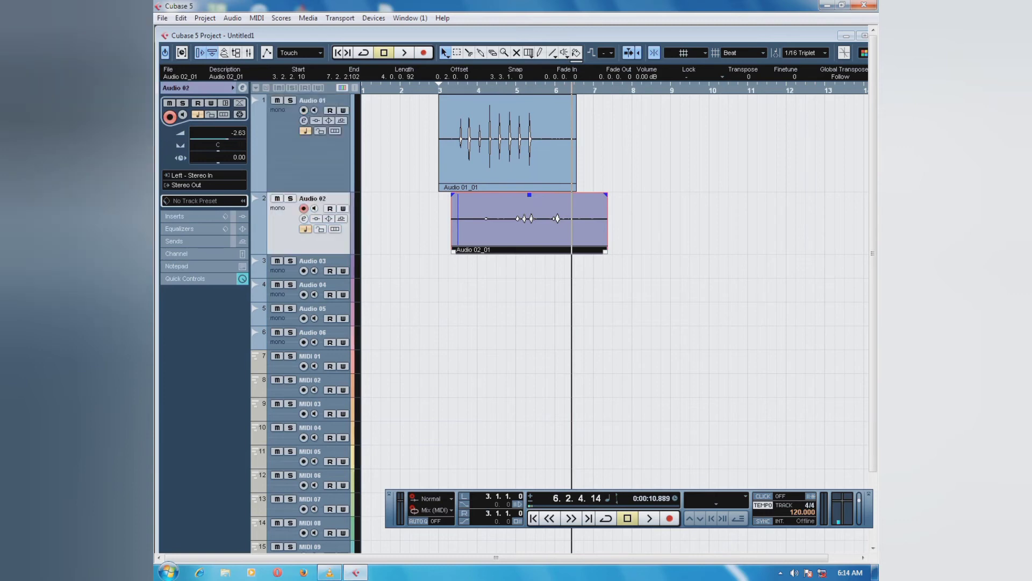
click(309, 156)
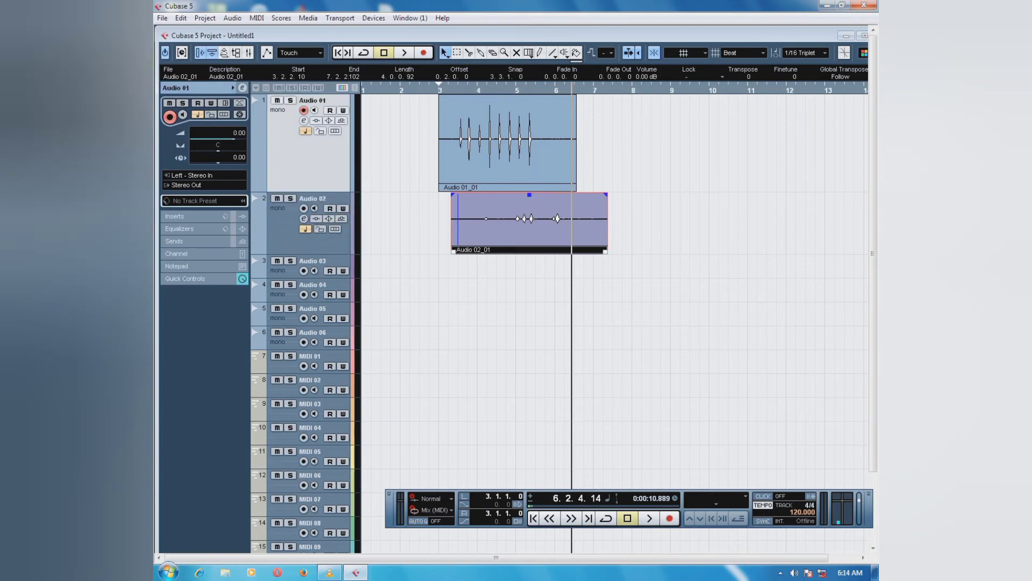
click(309, 242)
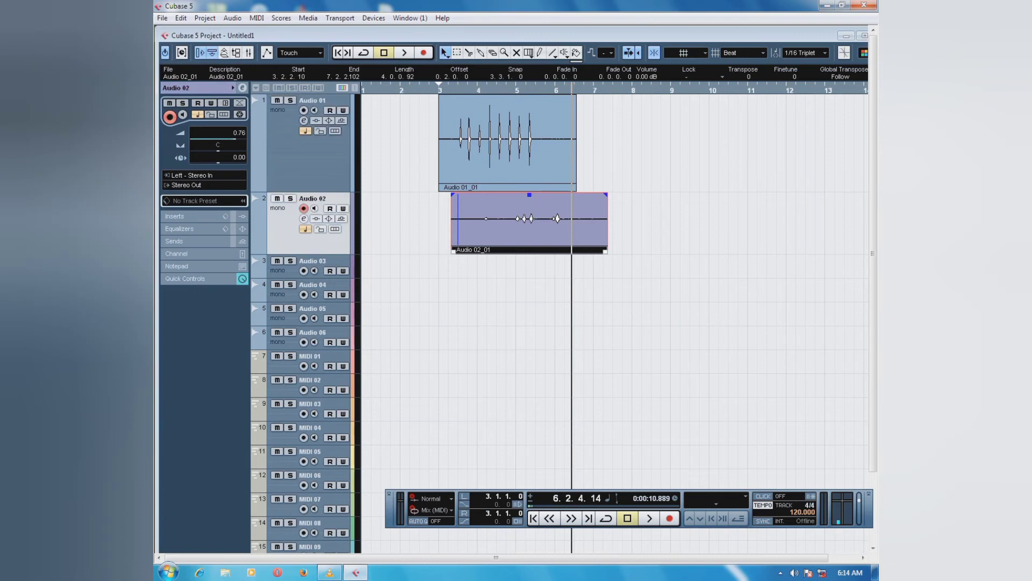
click(459, 91)
key(space)
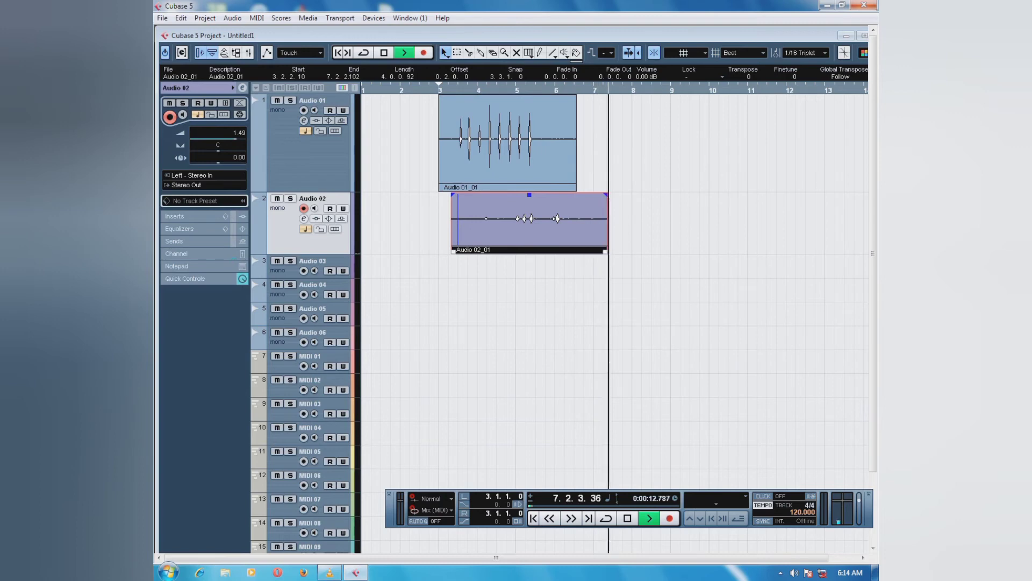
key(space)
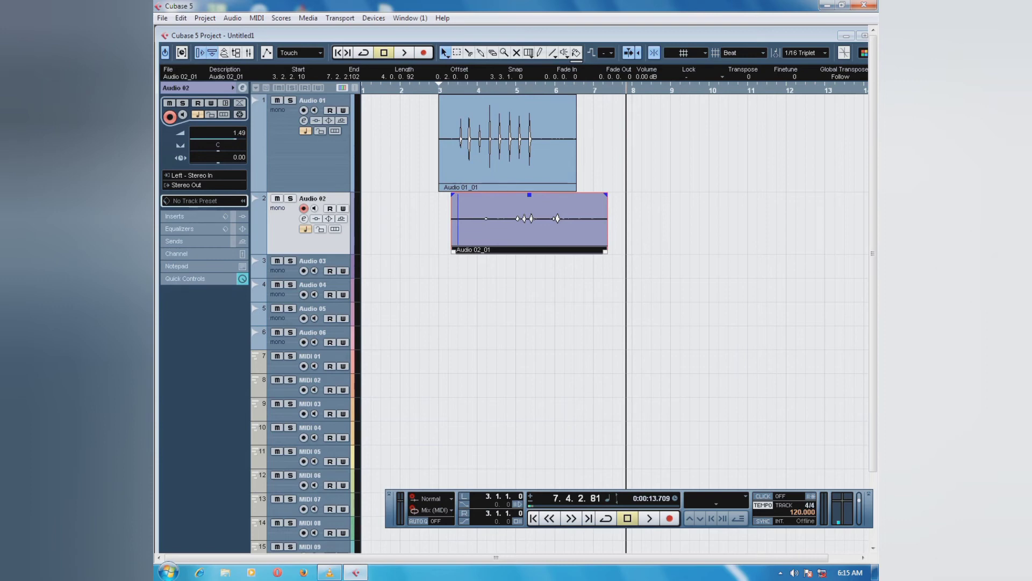
- Select the MIDI 01 track and bring up the VST Instruments window over the restored project window
double_click(311, 356)
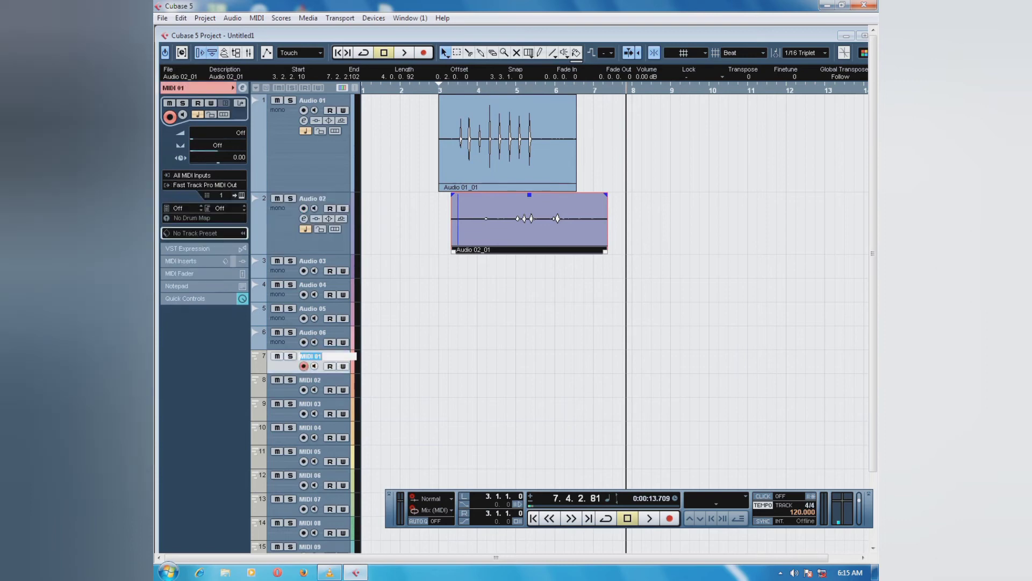
key(Return)
click(374, 18)
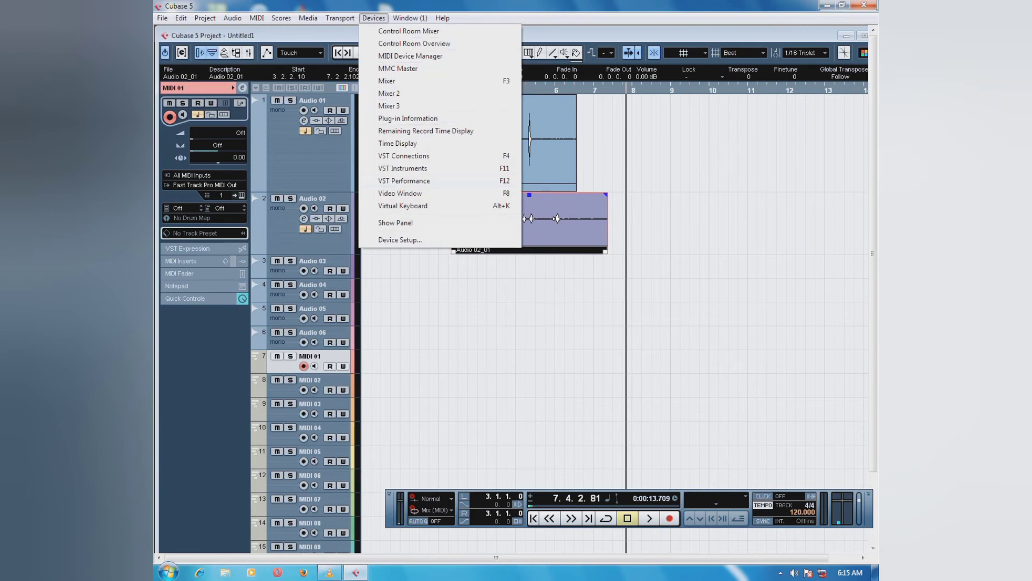
click(403, 169)
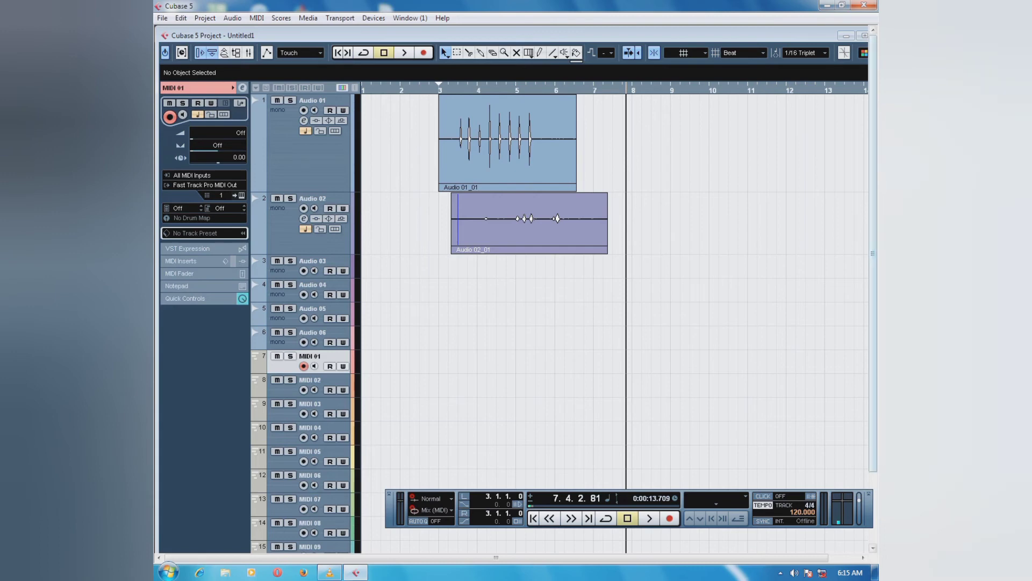
click(847, 36)
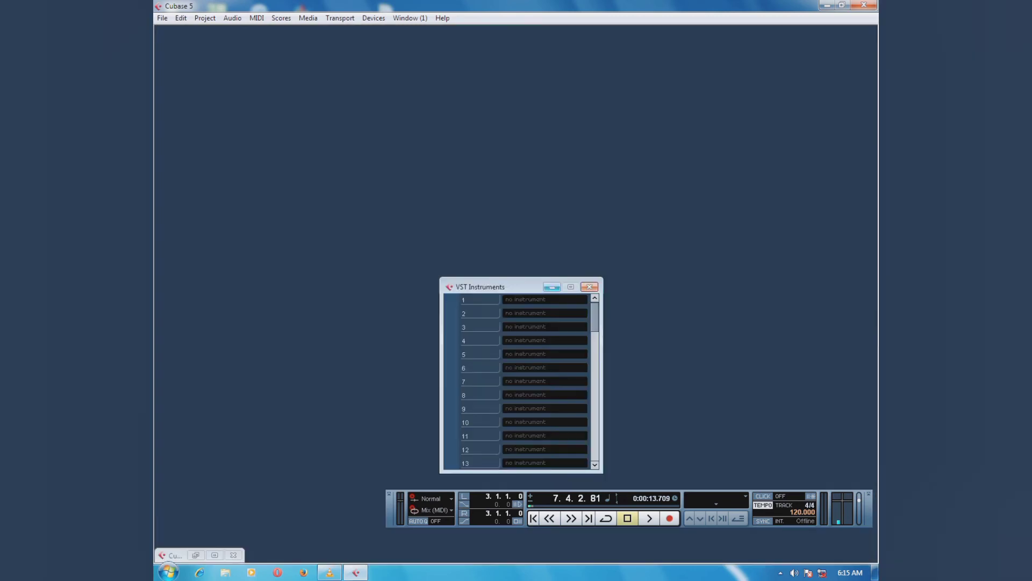
click(196, 554)
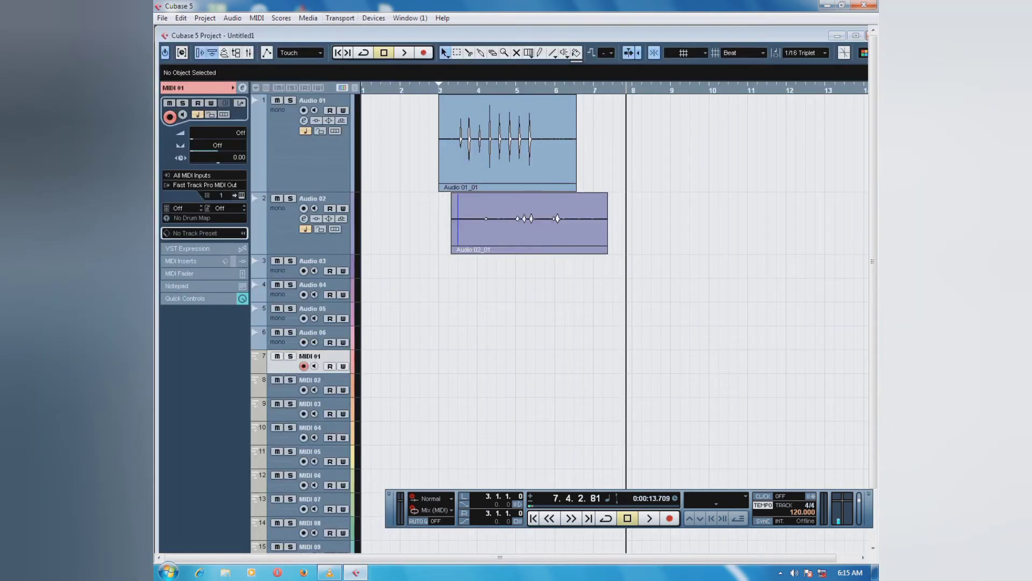
click(373, 18)
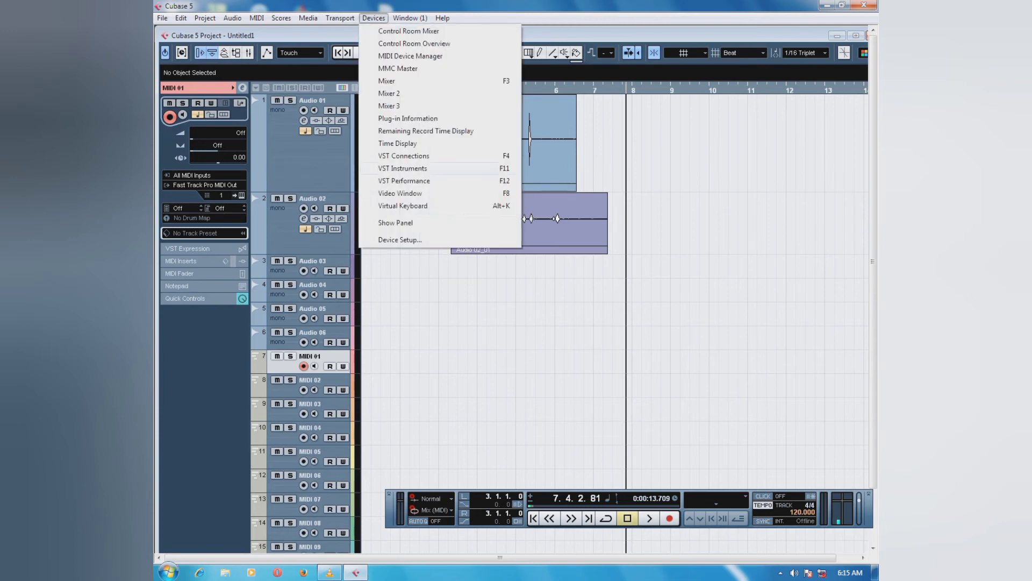
click(402, 169)
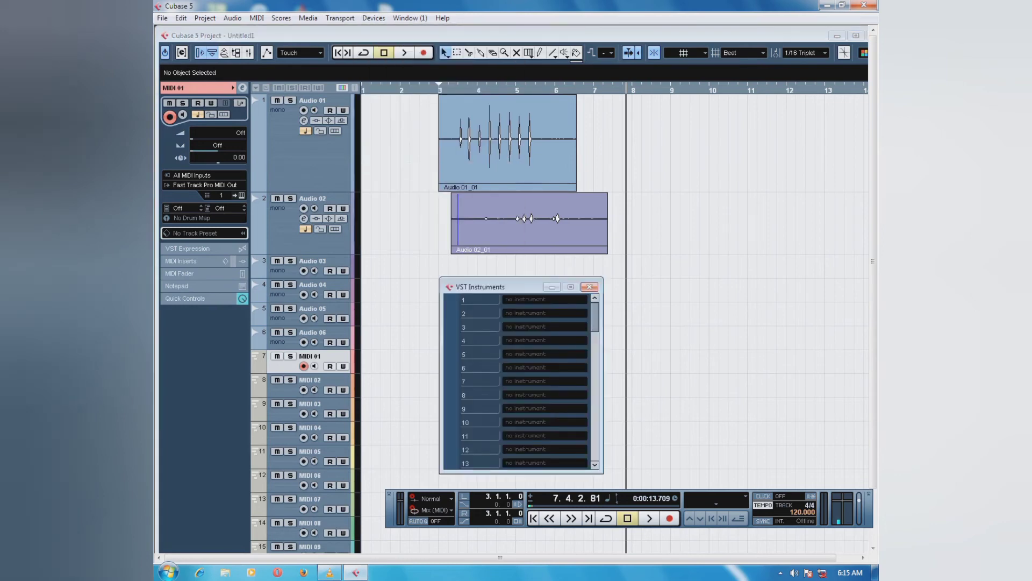
- Load the KORG M1 into VST instrument slot 1, create a MIDI track for it, and close both instrument windows
click(544, 299)
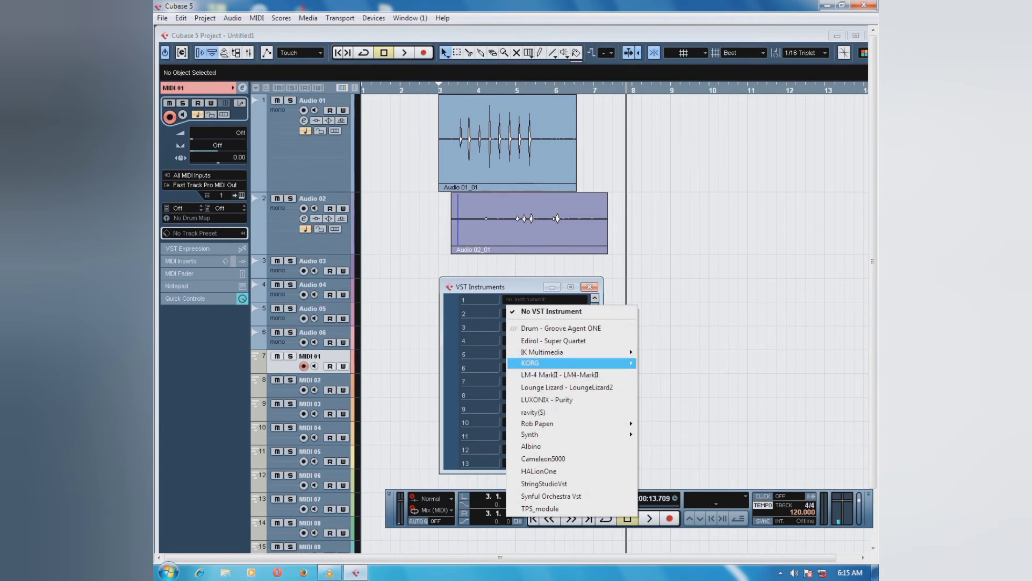
mouse_move(570, 434)
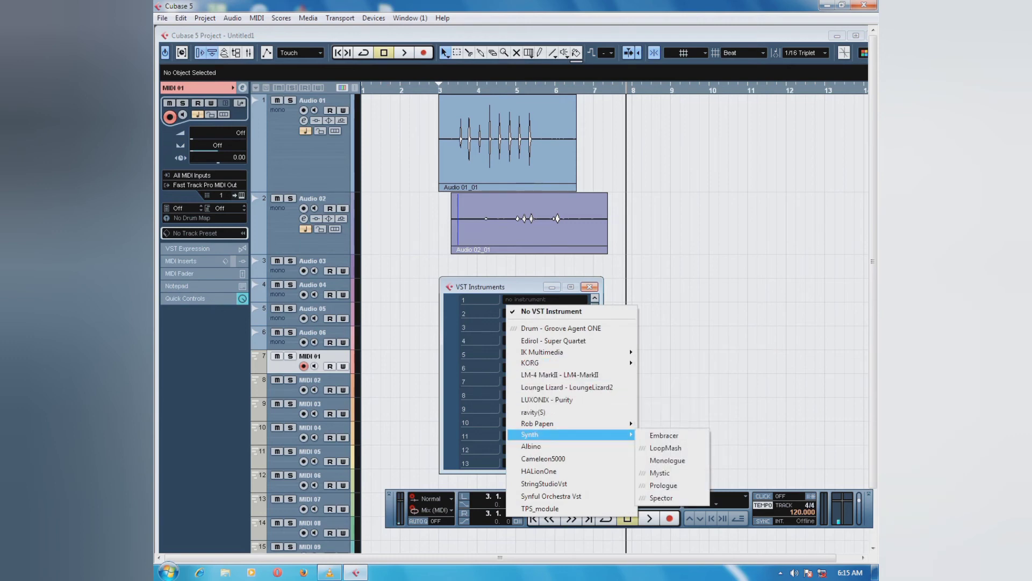
mouse_move(570, 363)
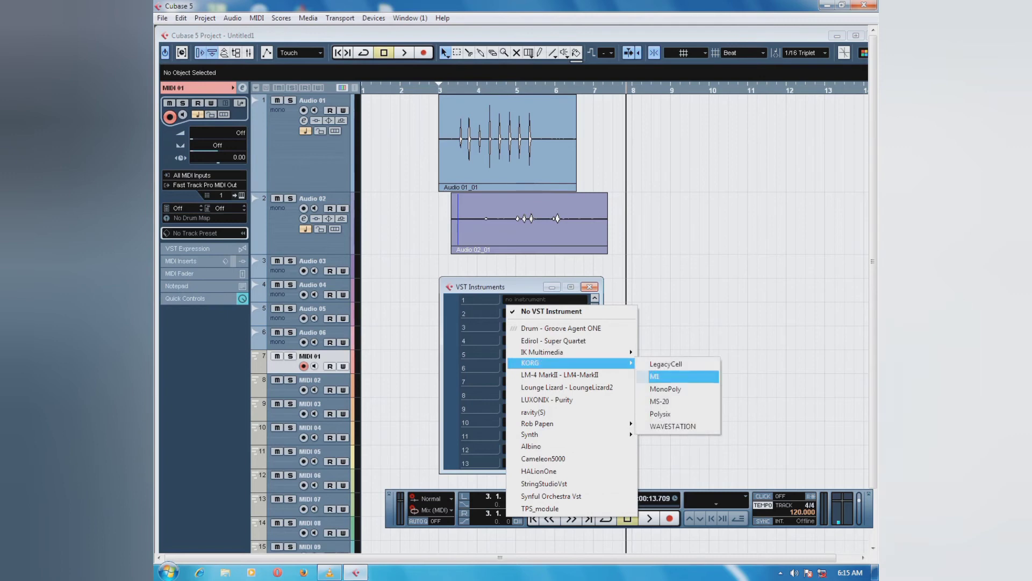
click(667, 377)
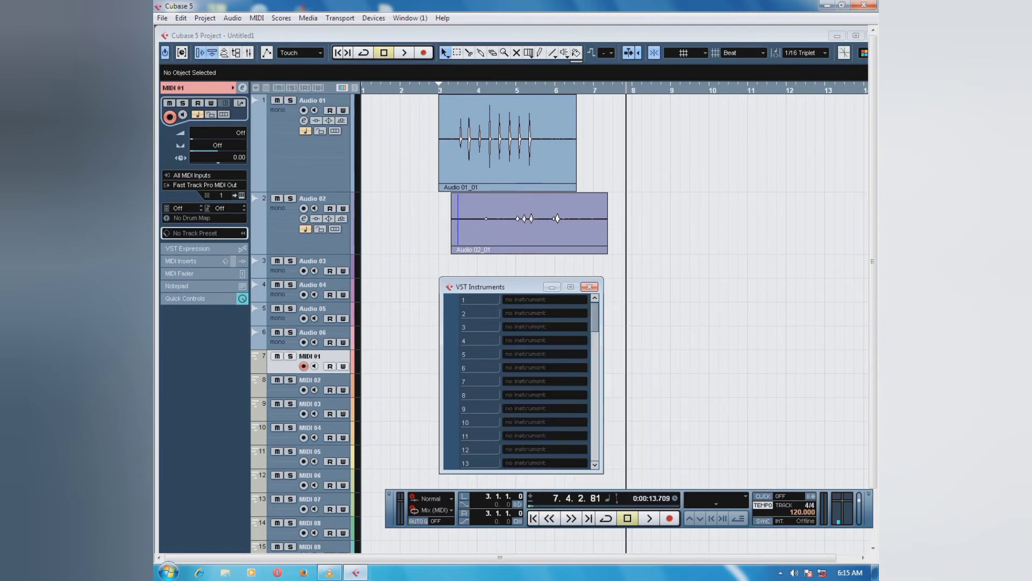
click(488, 324)
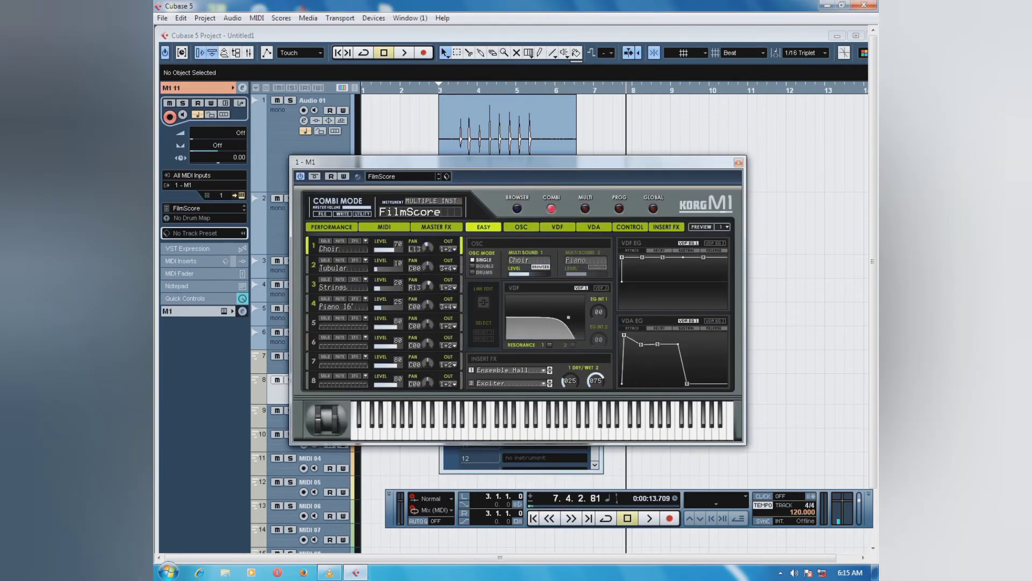
click(739, 162)
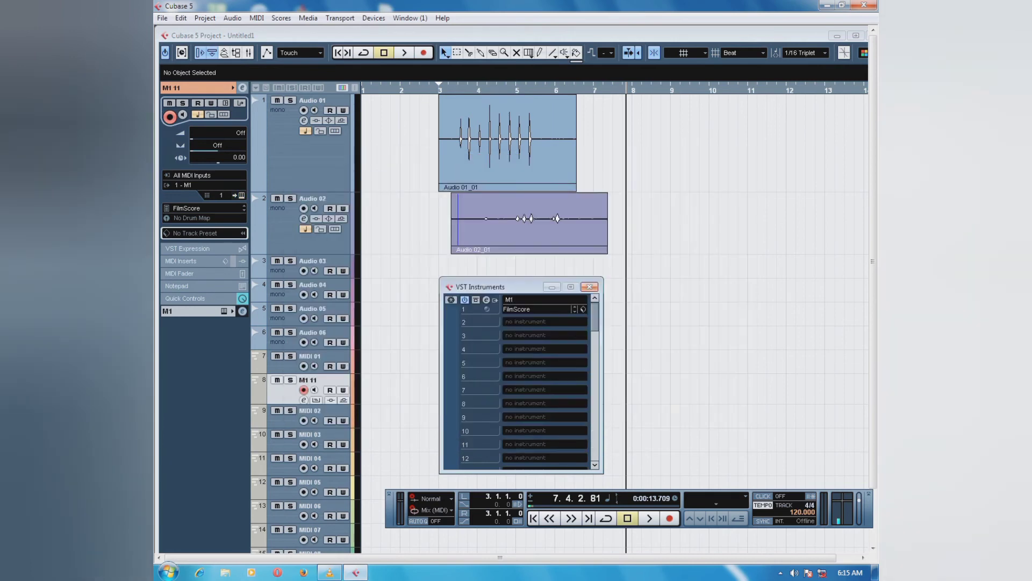
click(590, 287)
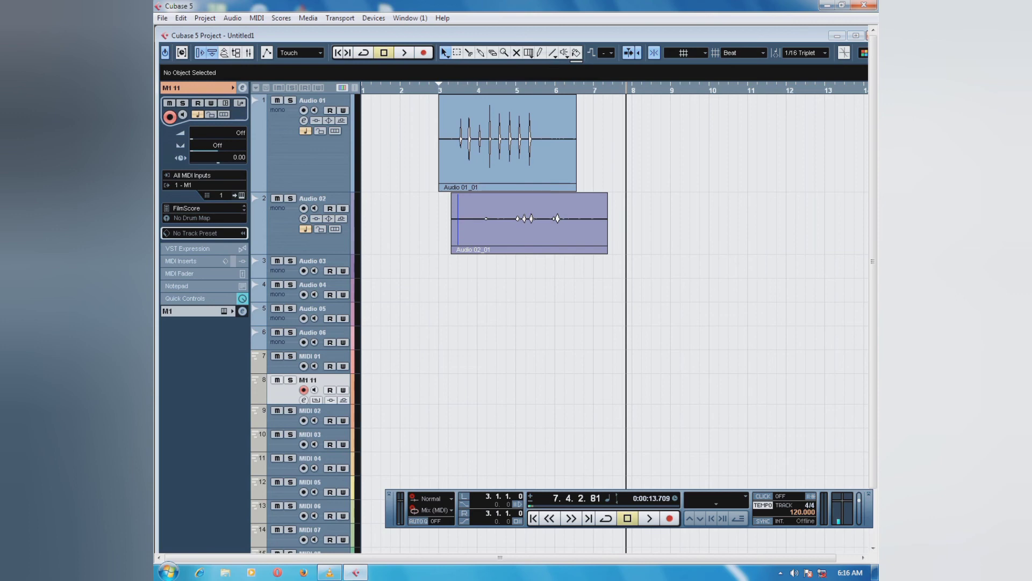
- Return to the left locator at bar 3 and record about four bars of MIDI on the M1 track
key(KP_1)
key(KP_Multiply)
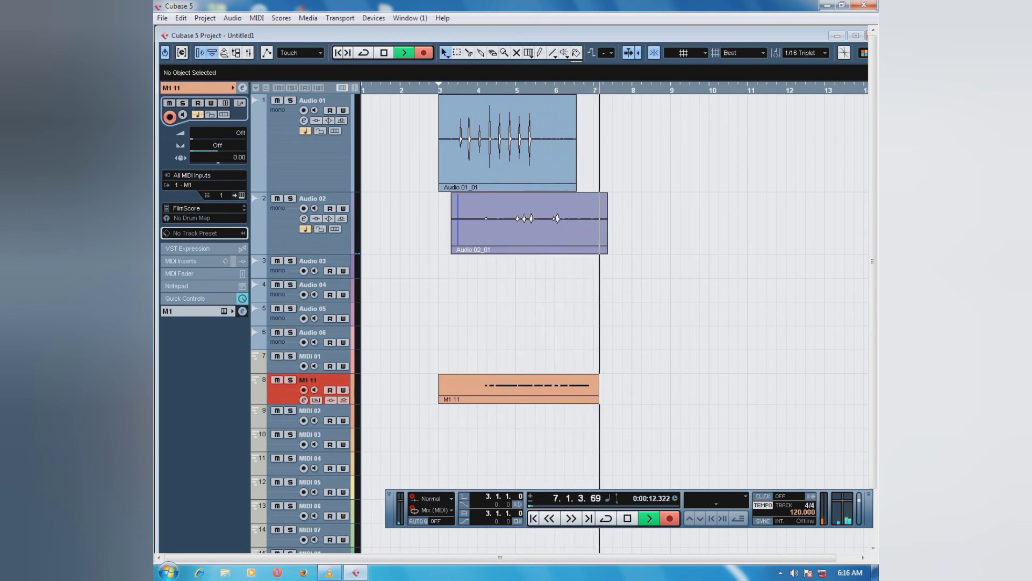
key(space)
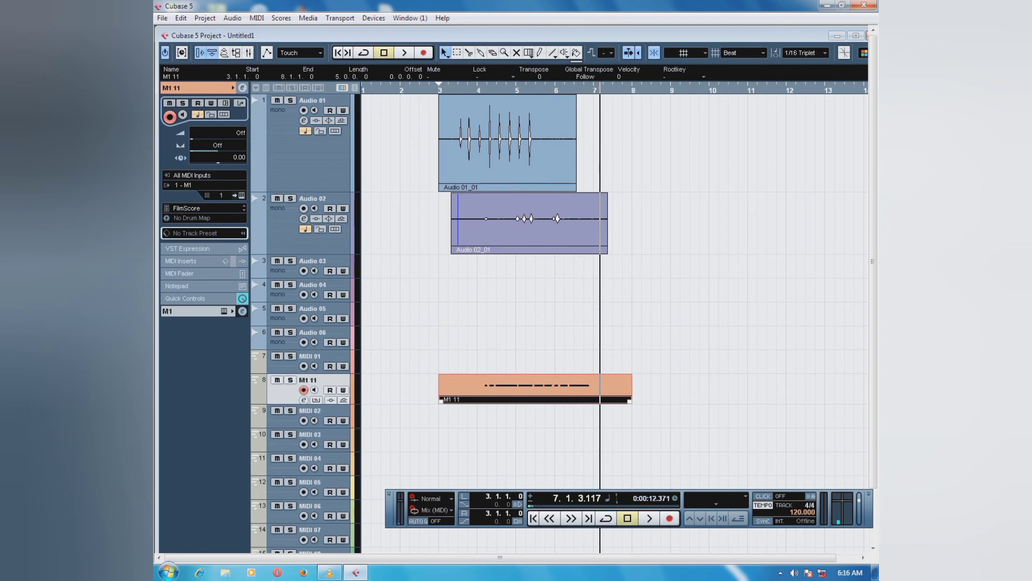
- Examine the recorded M1 part's notes in the Key Editor, then return to the project
double_click(464, 390)
scroll(441, 376, down, 1)
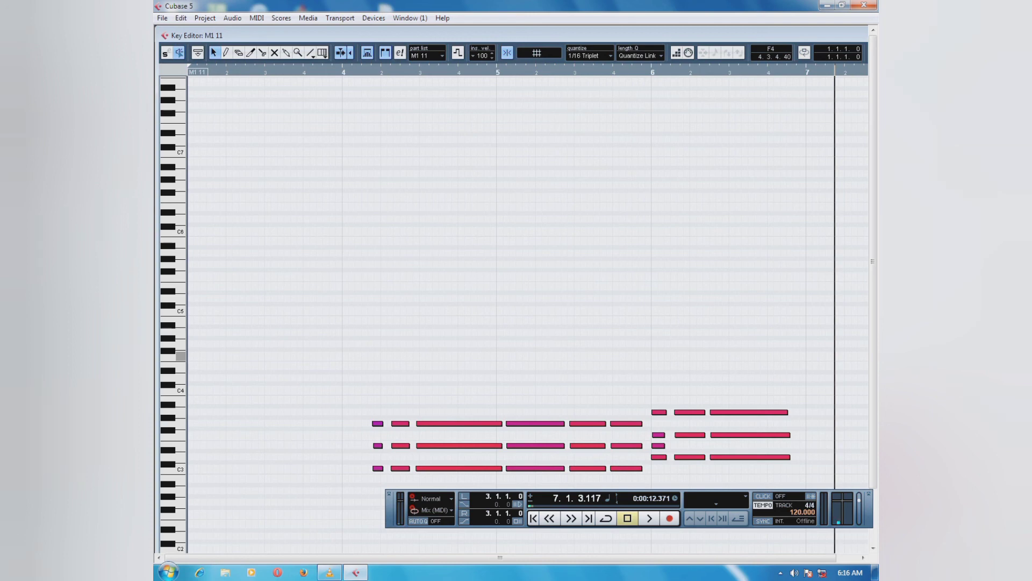
key(Return)
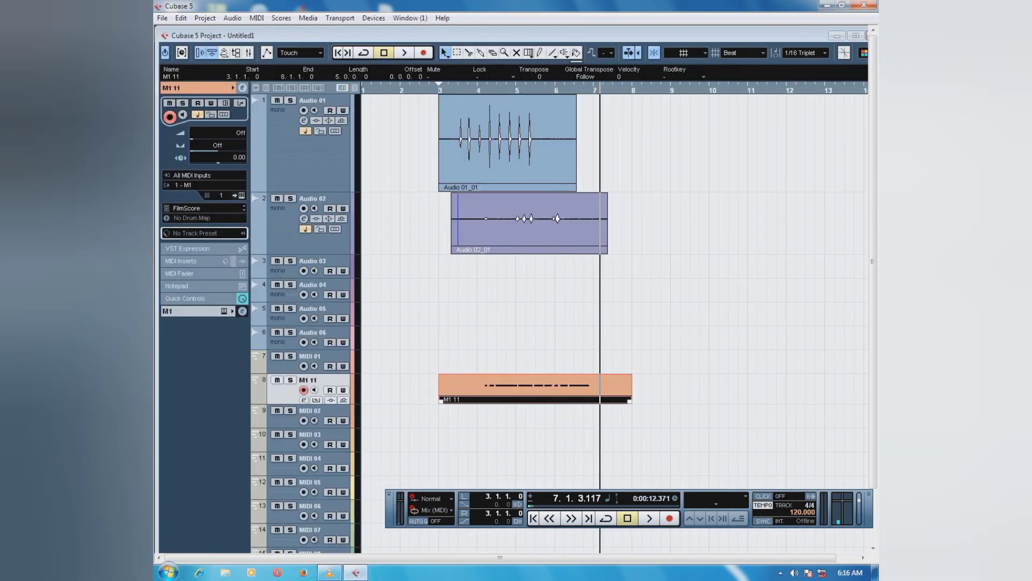